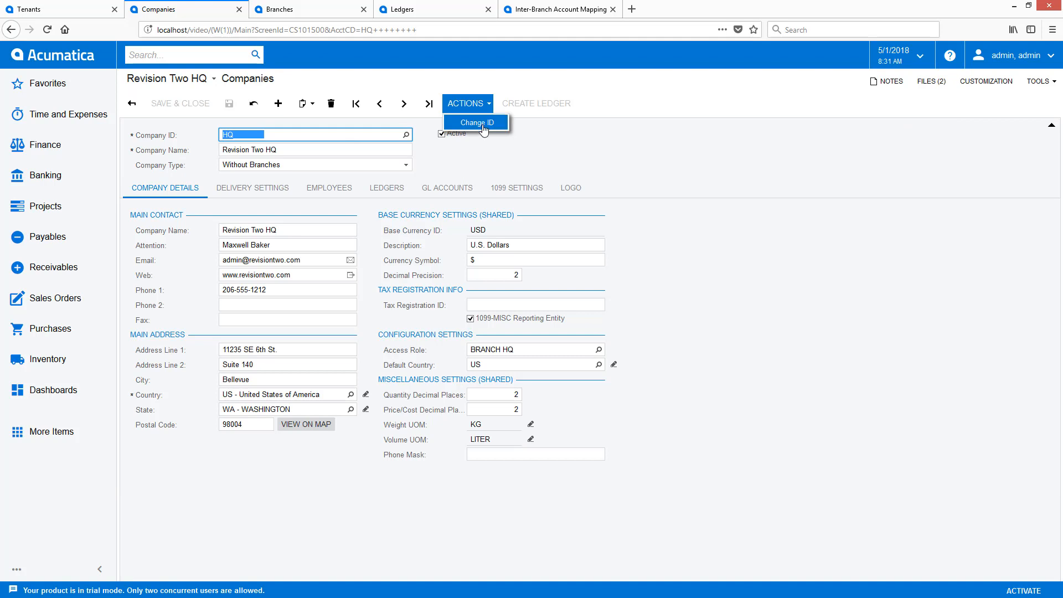
# Change the HQ company's ID to R2PRODUCTS and rename the company as Revision Two Products.
pyautogui.write('R2PRODUCTS')
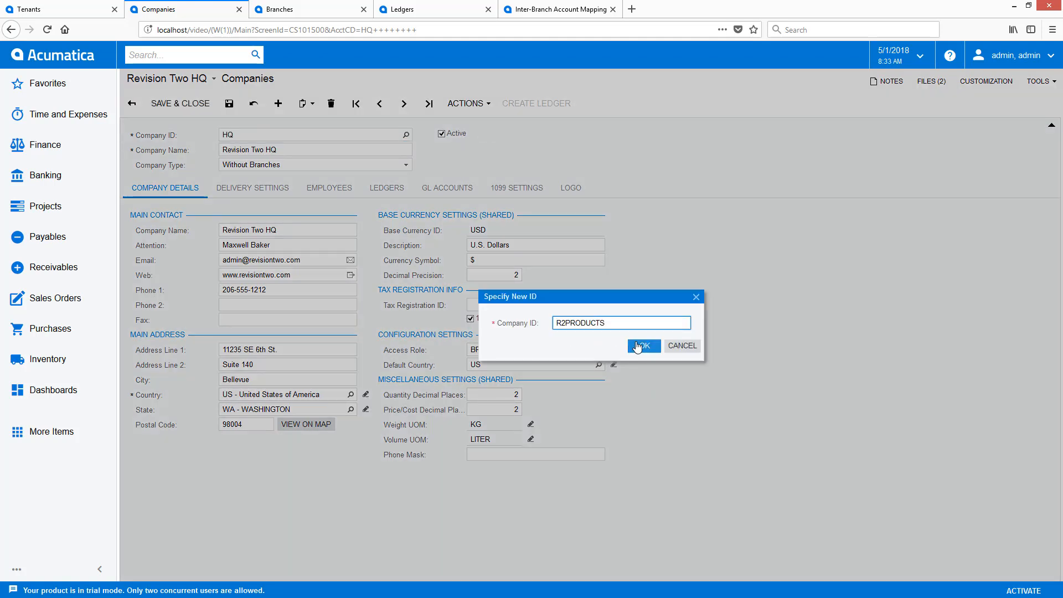
pyautogui.click(644, 345)
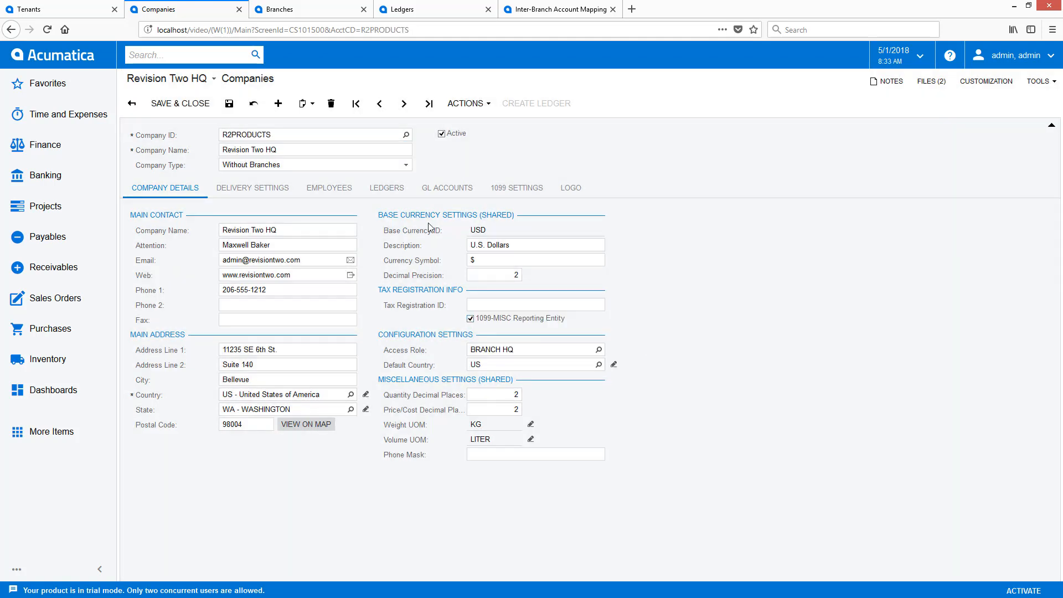
pyautogui.click(301, 151)
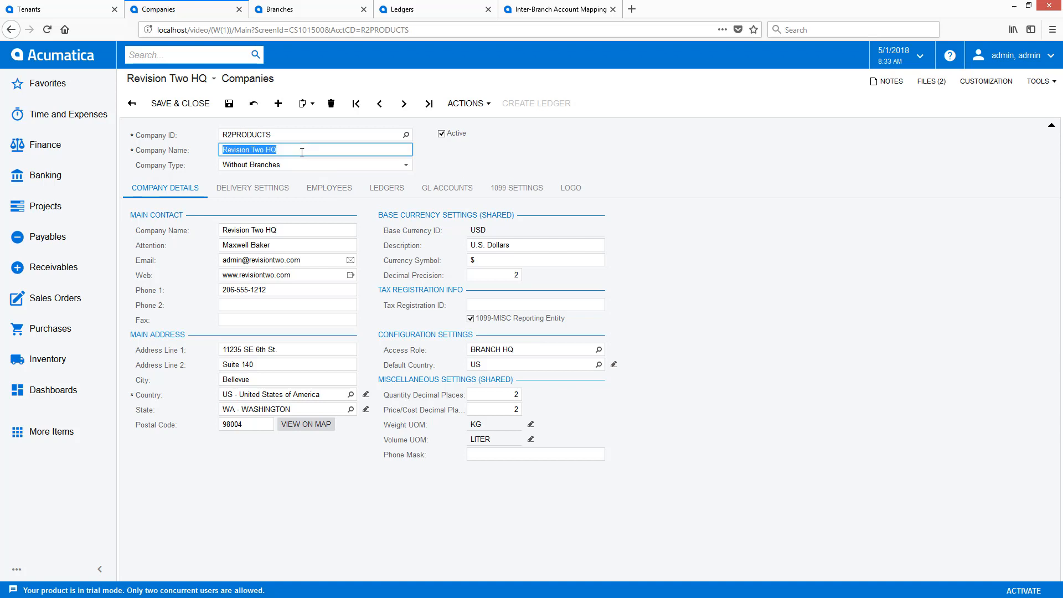
pyautogui.click(270, 151)
pyautogui.moveTo(267, 150); pyautogui.dragTo(294, 151)
pyautogui.write('Products')
pyautogui.press('Tab')
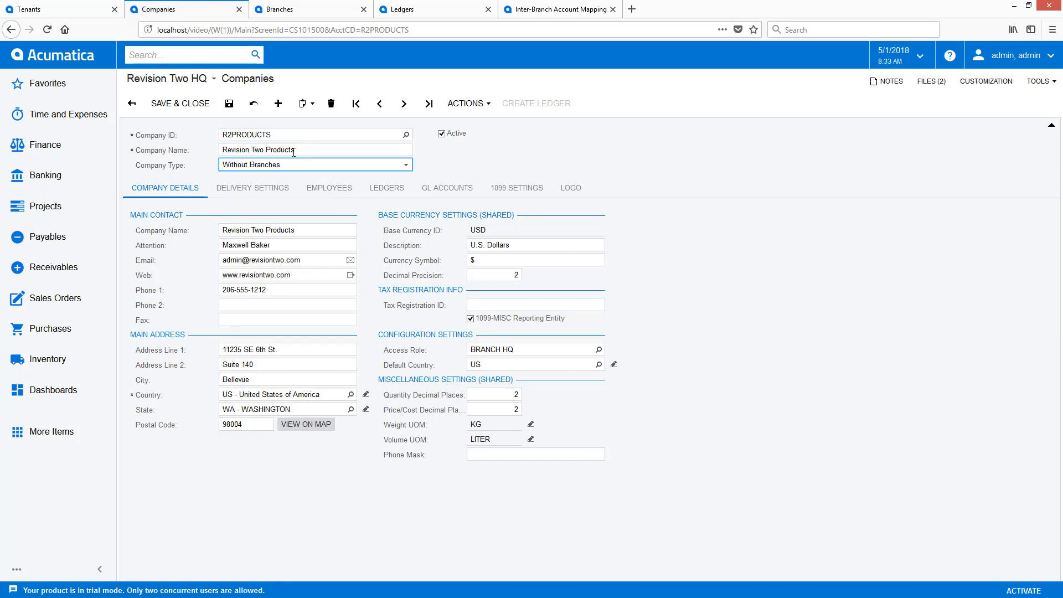
# Set the company type to With Branches Requiring Balancing, save, and check the company's branches and ledgers.
pyautogui.click(350, 165)
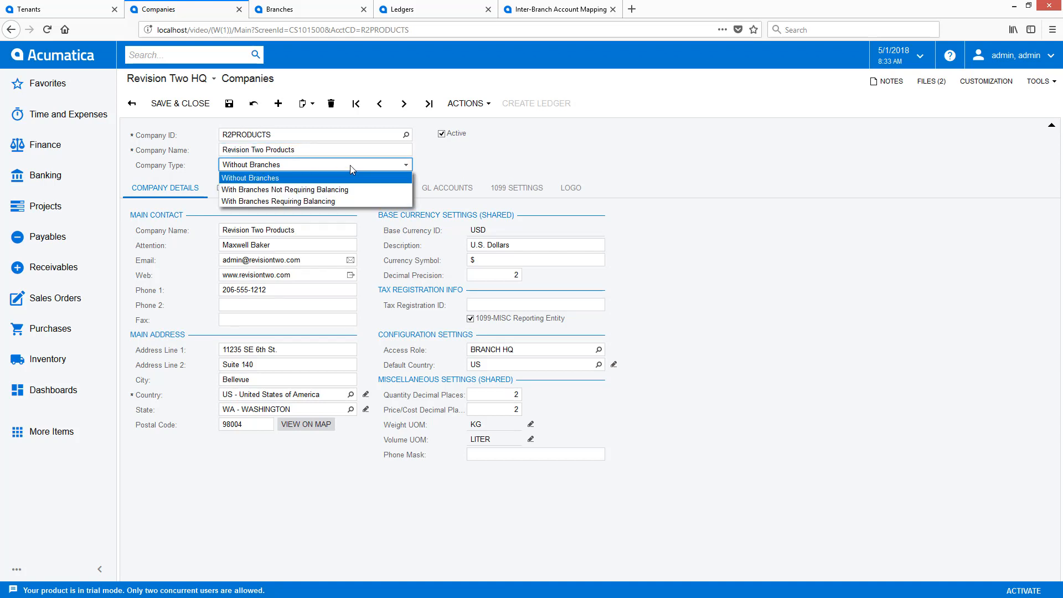
pyautogui.click(333, 202)
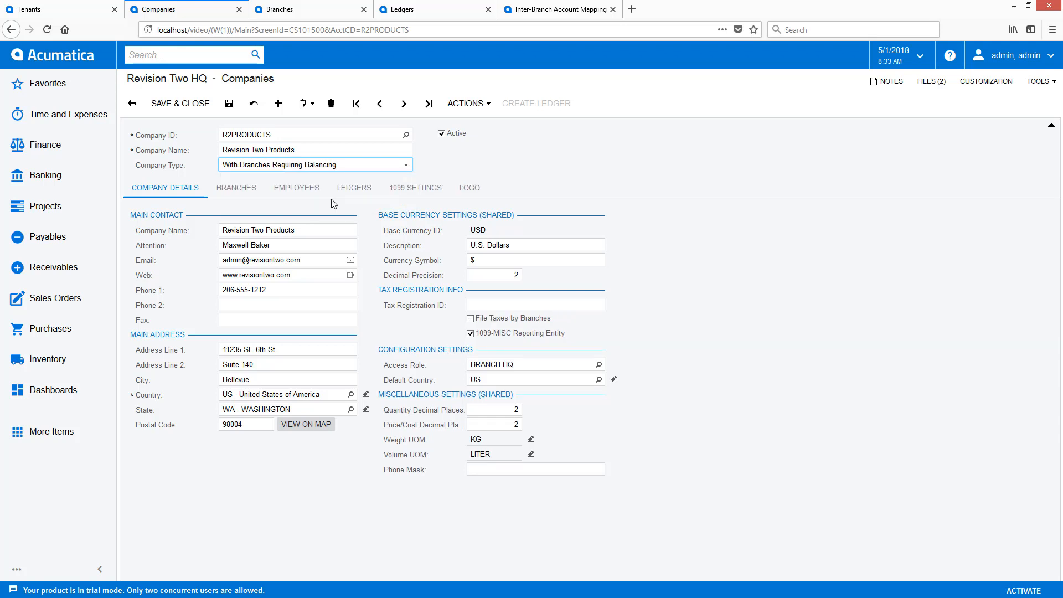
pyautogui.click(229, 103)
pyautogui.click(239, 191)
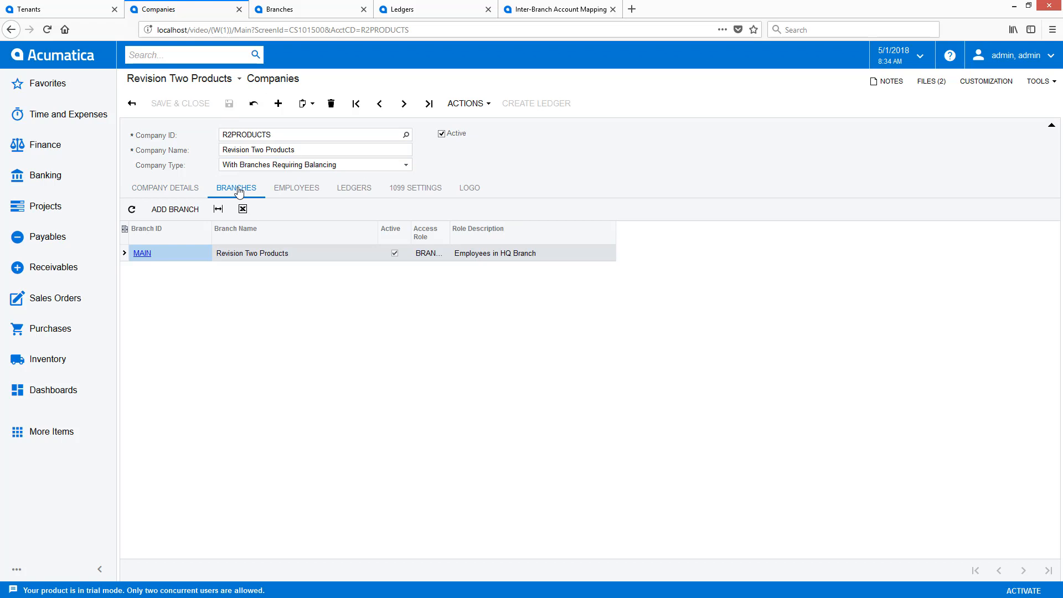
pyautogui.click(353, 189)
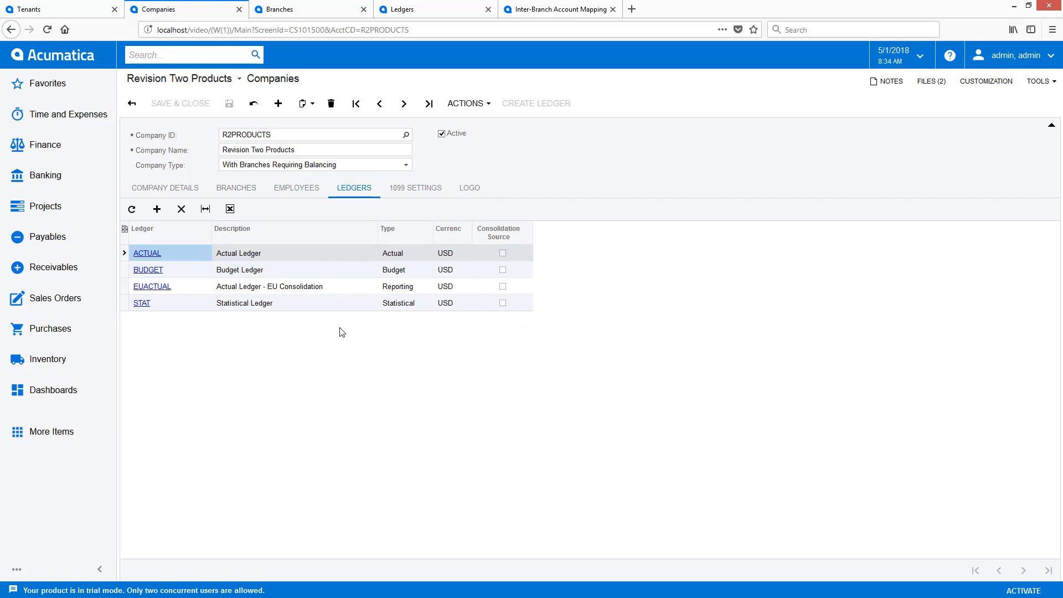
# Refresh the branch list, open the products company's MAIN branch and change its branch ID to PRODWHOLE.
pyautogui.click(299, 10)
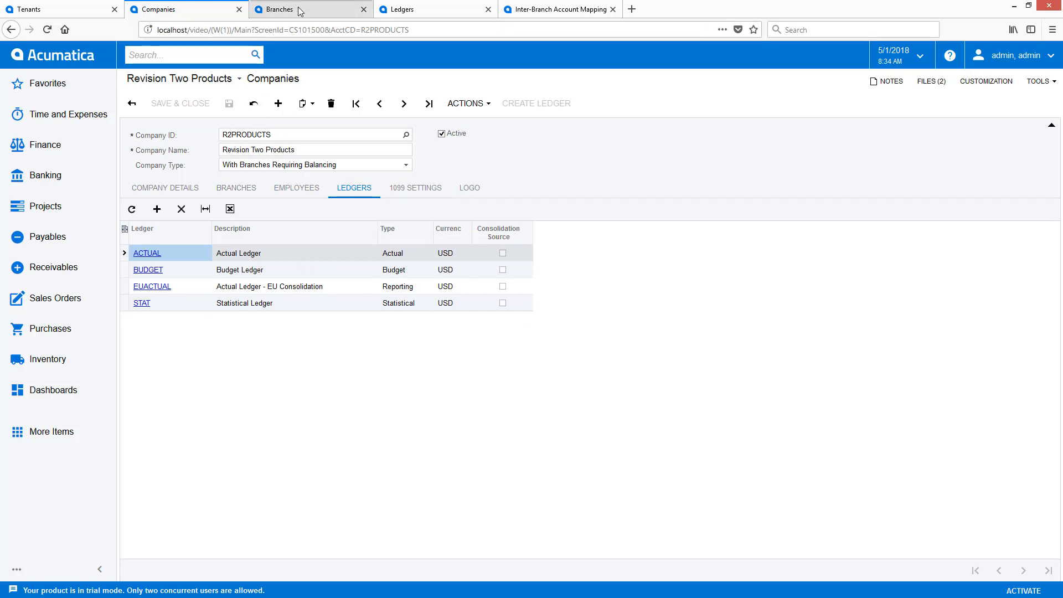
pyautogui.click(156, 104)
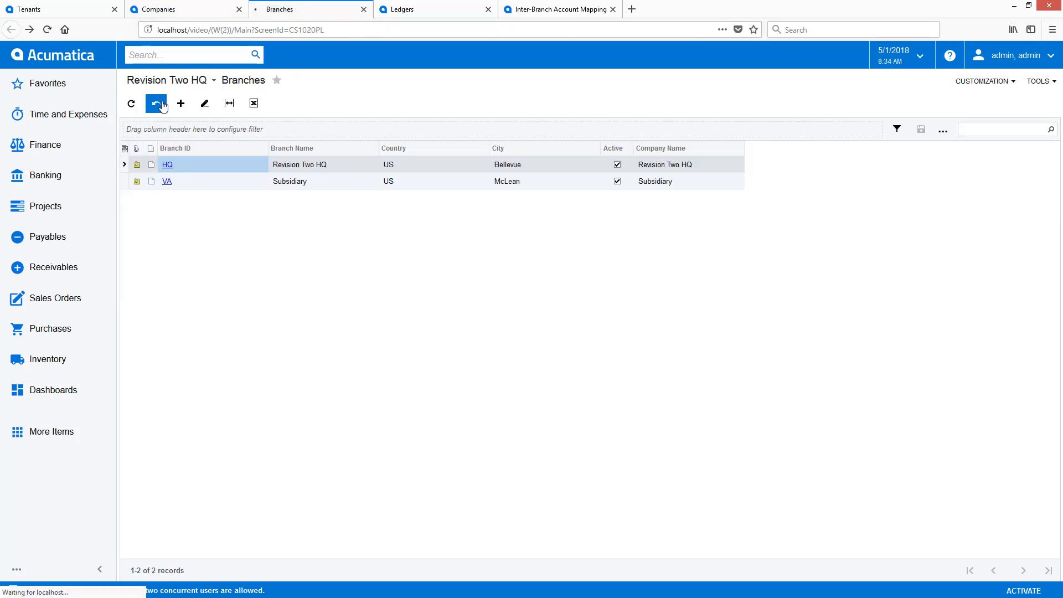
pyautogui.click(173, 166)
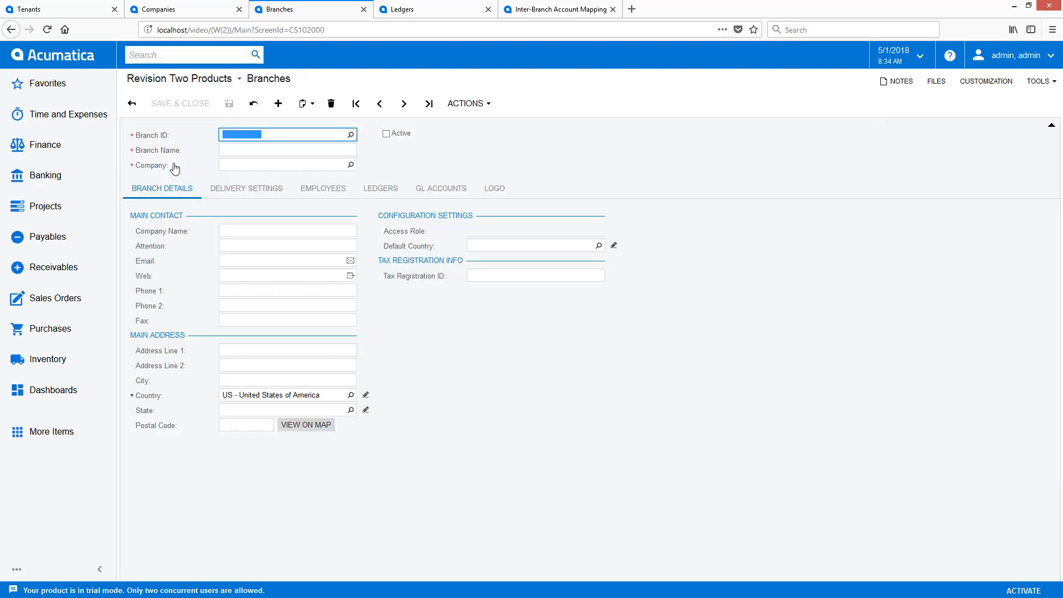
pyautogui.click(466, 103)
pyautogui.click(454, 121)
pyautogui.write('PRODWHOLE')
pyautogui.click(644, 346)
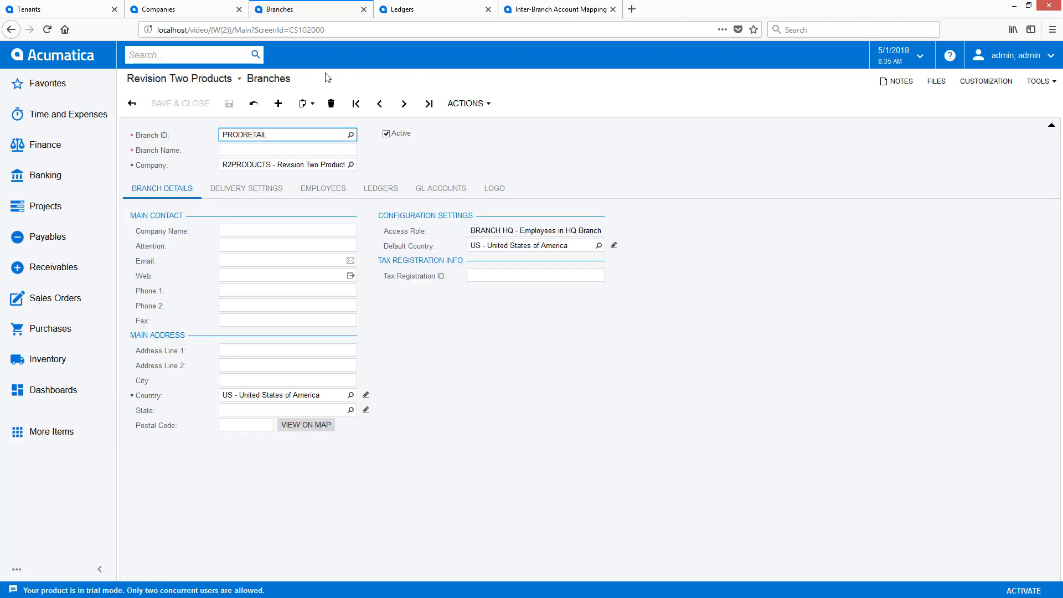
# Create and save the branch PRODRETAIL, named Revision Two Products Retail, under the R2PRODUCTS company.
pyautogui.press('Tab')
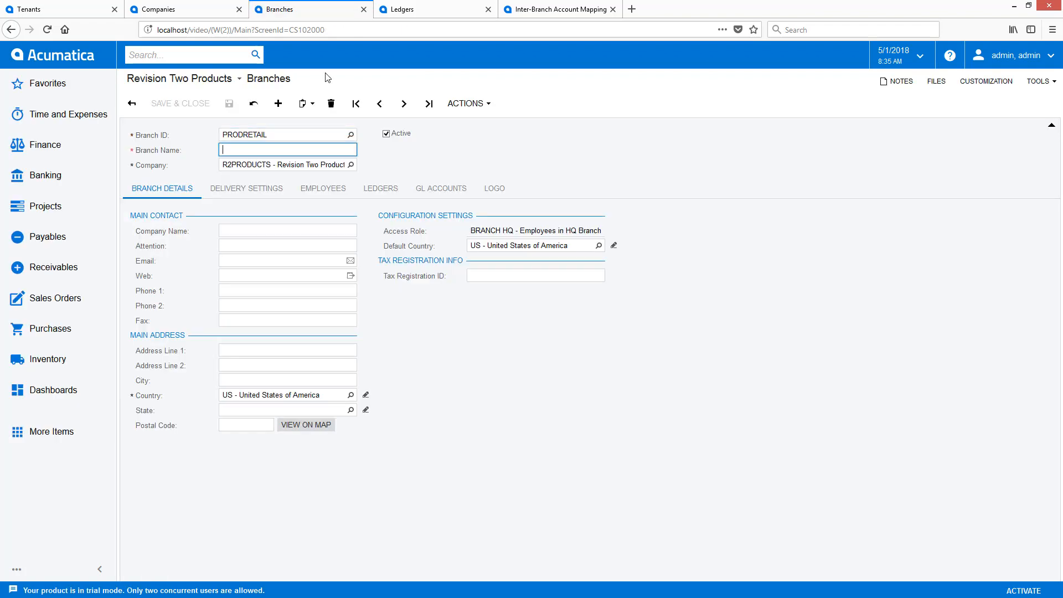
pyautogui.write('Revision Two Products Retail')
pyautogui.press('Tab')
pyautogui.click(228, 104)
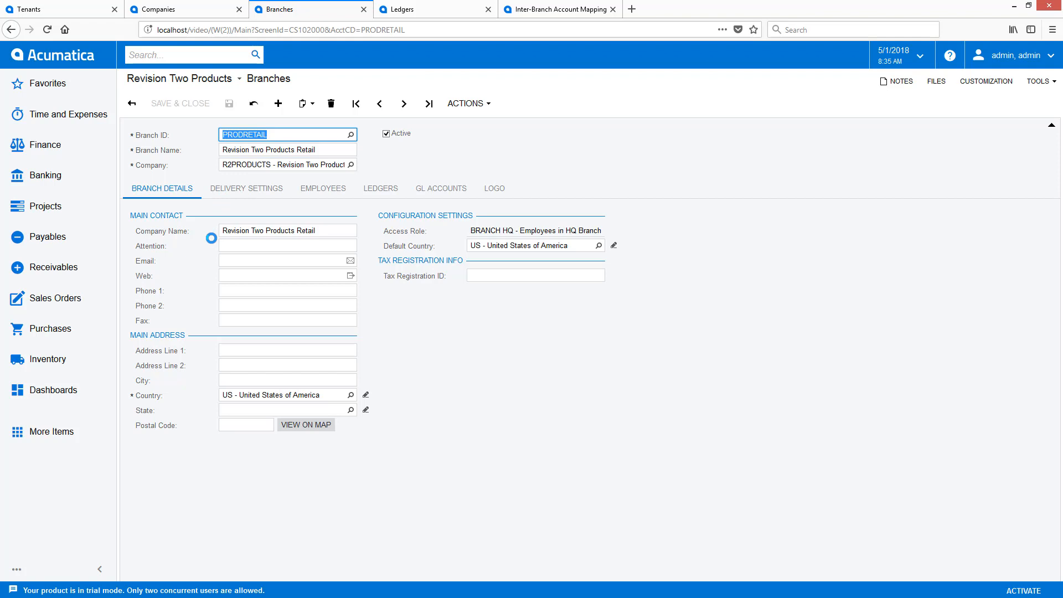
# Review the retail branch's delivery settings, employees and ledgers, and return to the branch list.
pyautogui.click(247, 189)
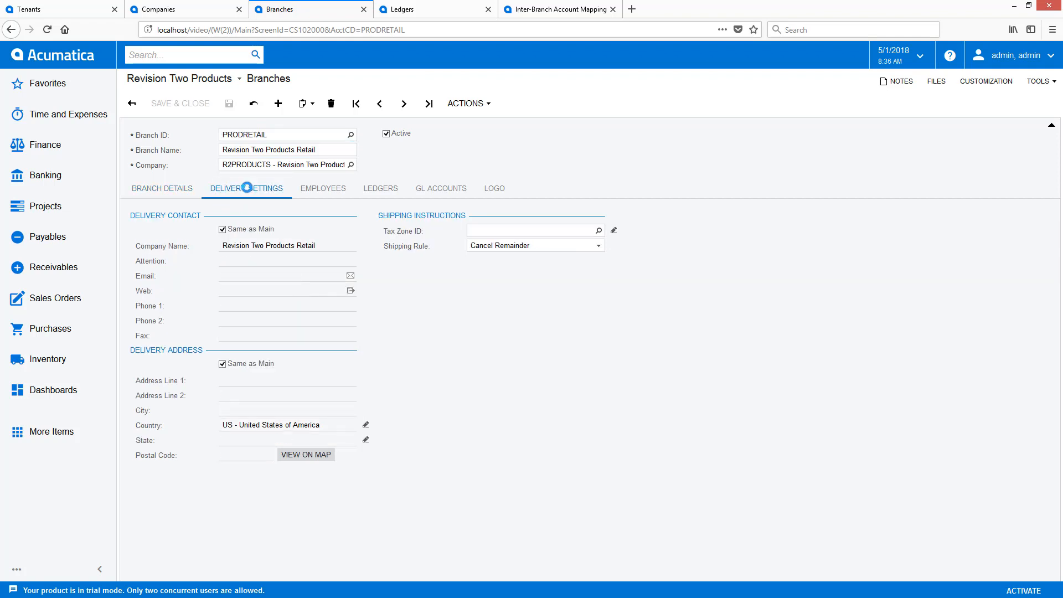
pyautogui.click(318, 188)
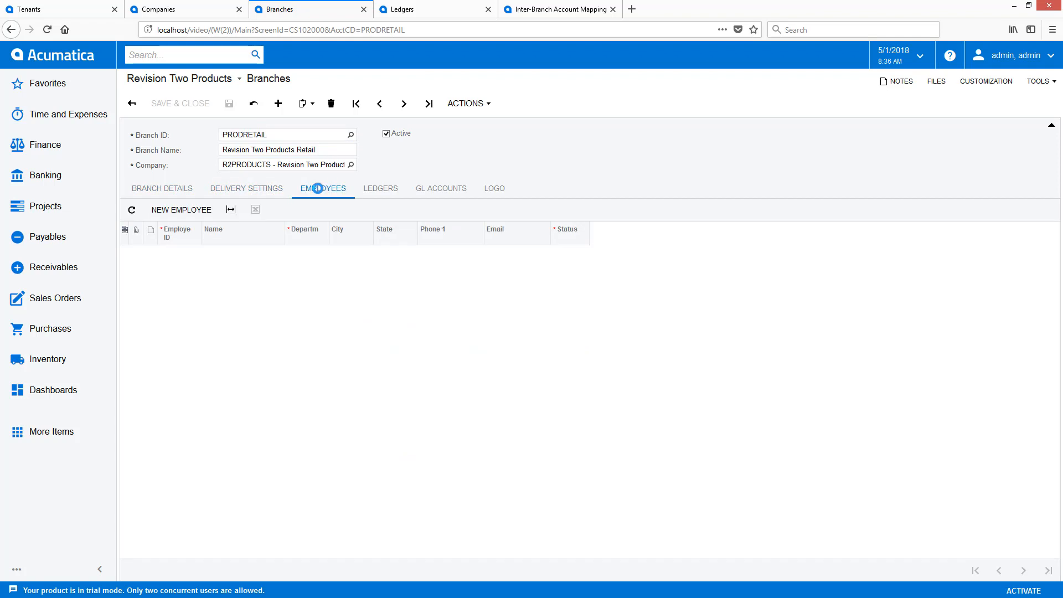
pyautogui.click(380, 190)
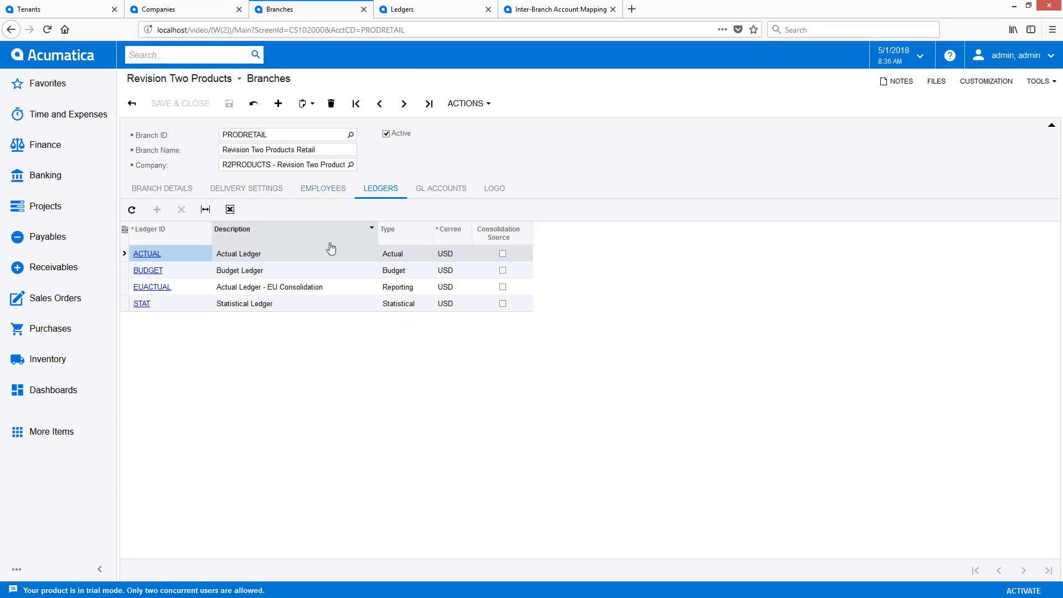
pyautogui.click(177, 190)
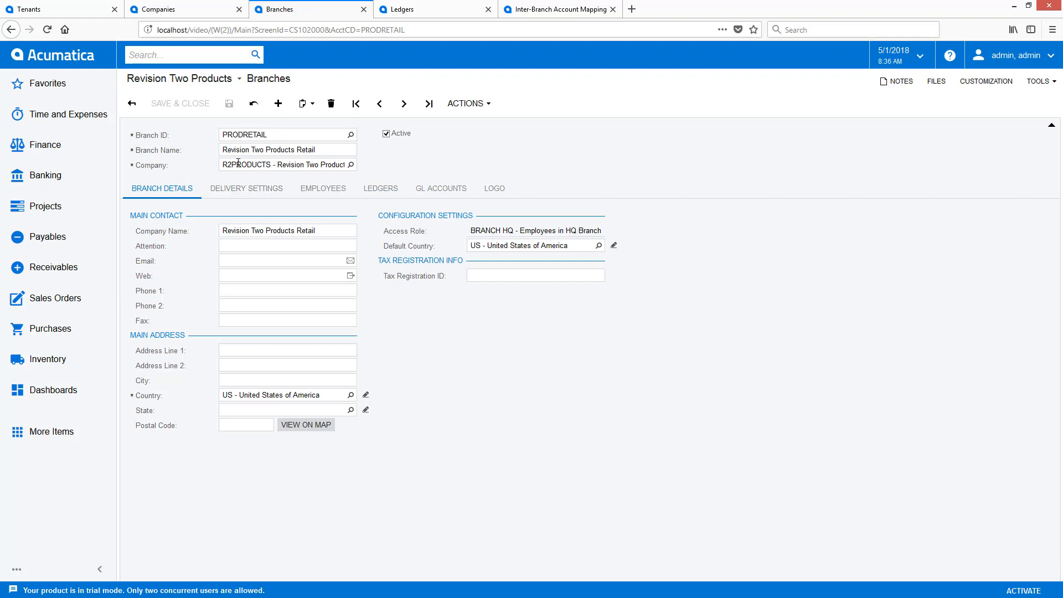
pyautogui.click(141, 109)
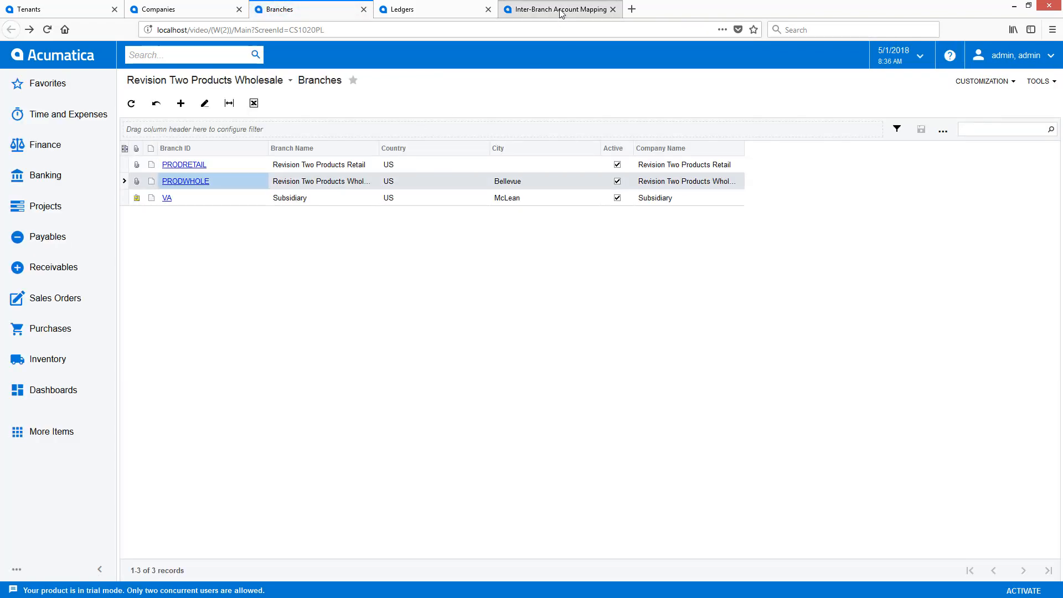
# In VA's inter-branch account mapping, add destination branch PRODRETAIL for accounts 00000 to 99999 with offset account 26000 for destination transactions.
pyautogui.click(563, 9)
pyautogui.click(157, 106)
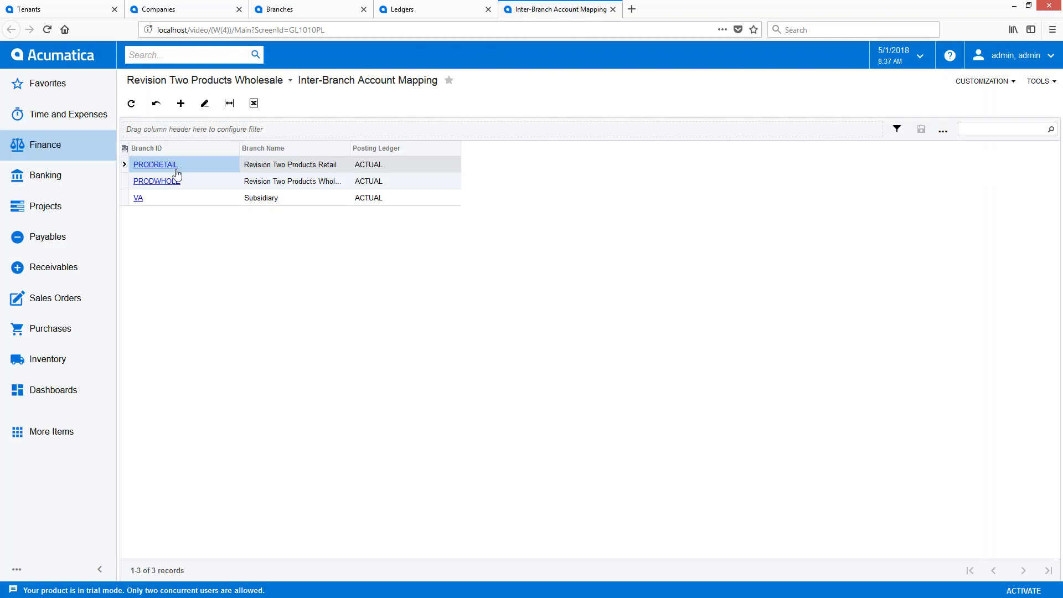
pyautogui.click(138, 198)
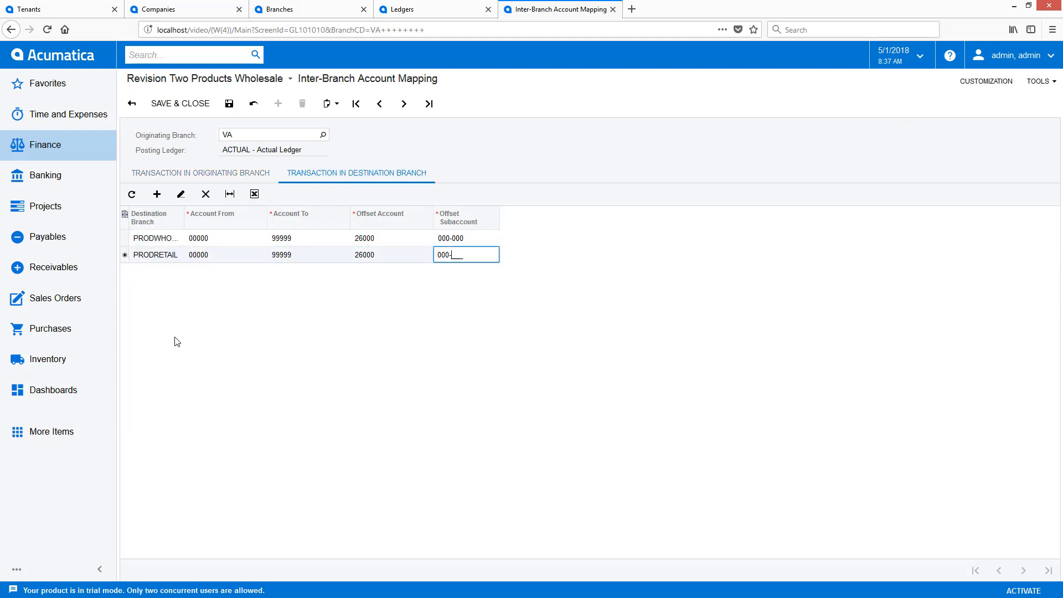
pyautogui.click(329, 104)
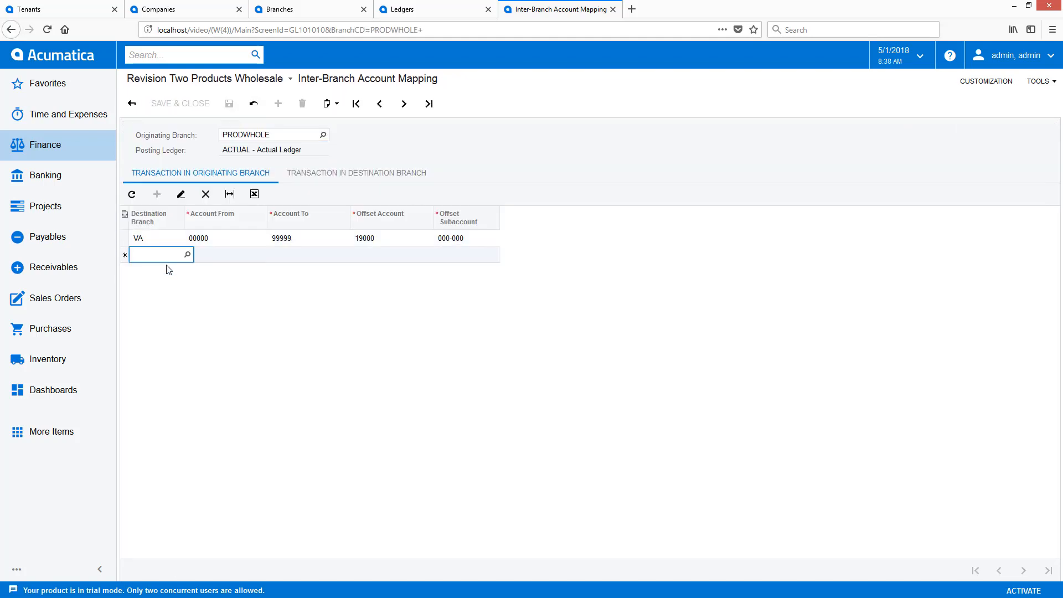
# In PRODWHOLE's account mapping, add destination branch PRODRETAIL for accounts 00000 to 99999 with offset account 26000 for destination transactions.
pyautogui.press('Tab')
pyautogui.write('o')
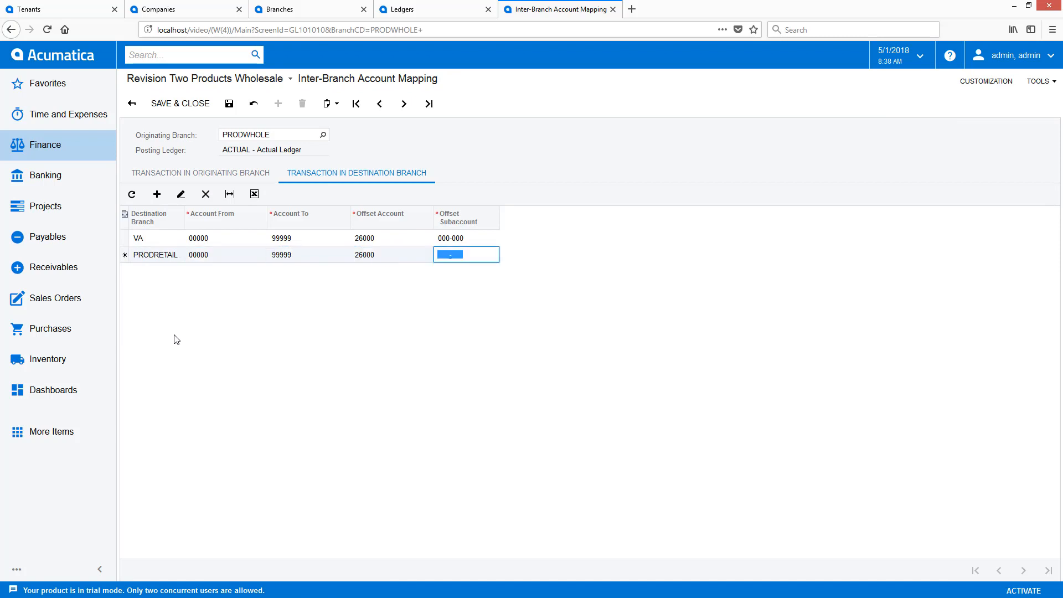
pyautogui.click(132, 104)
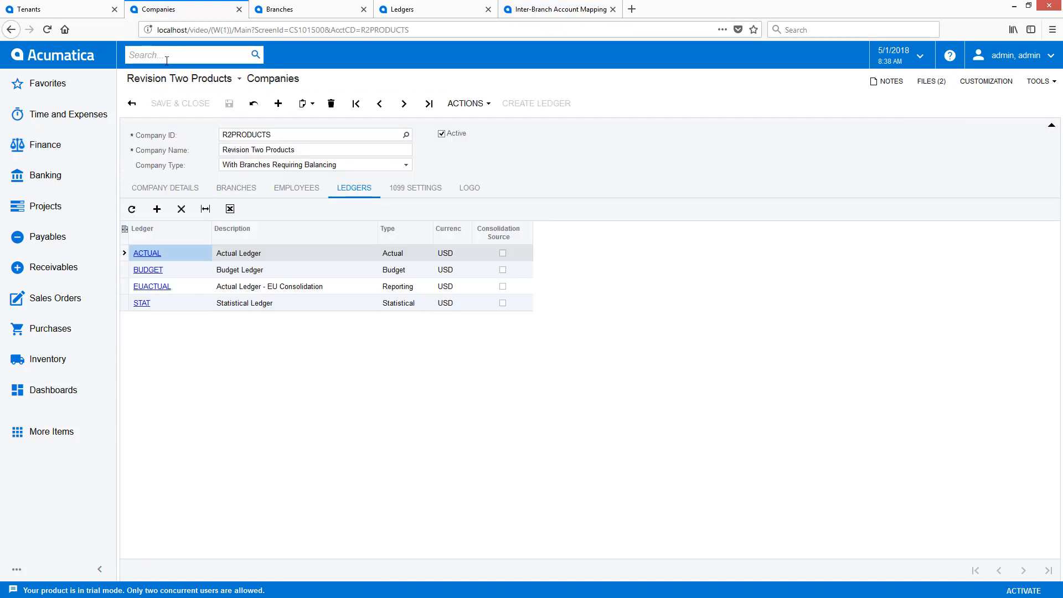
# Open the VA company from the company list and change its company ID to R2SERVICES.
pyautogui.click(132, 103)
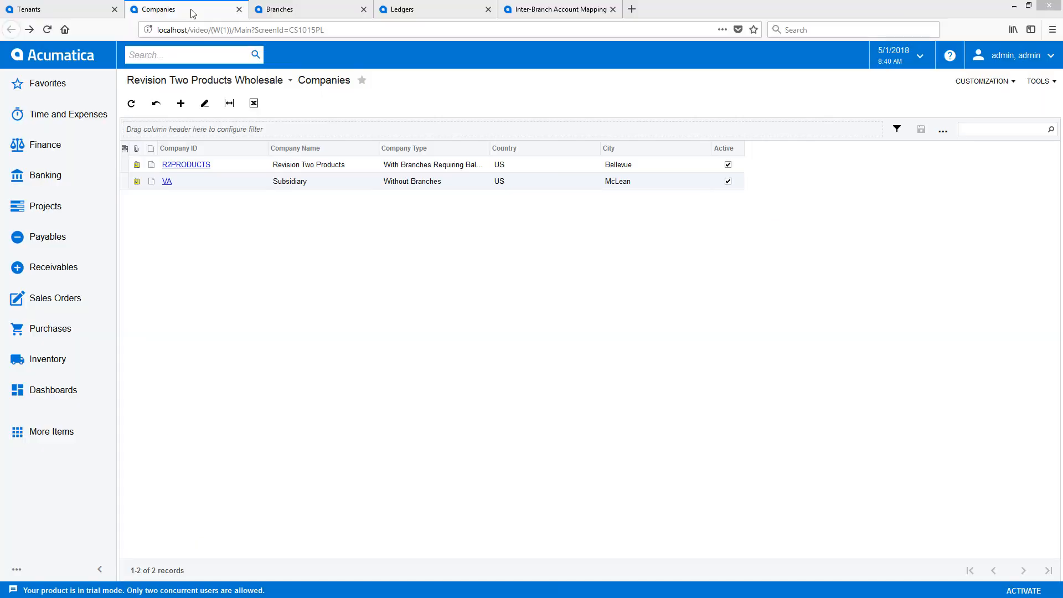
pyautogui.click(168, 181)
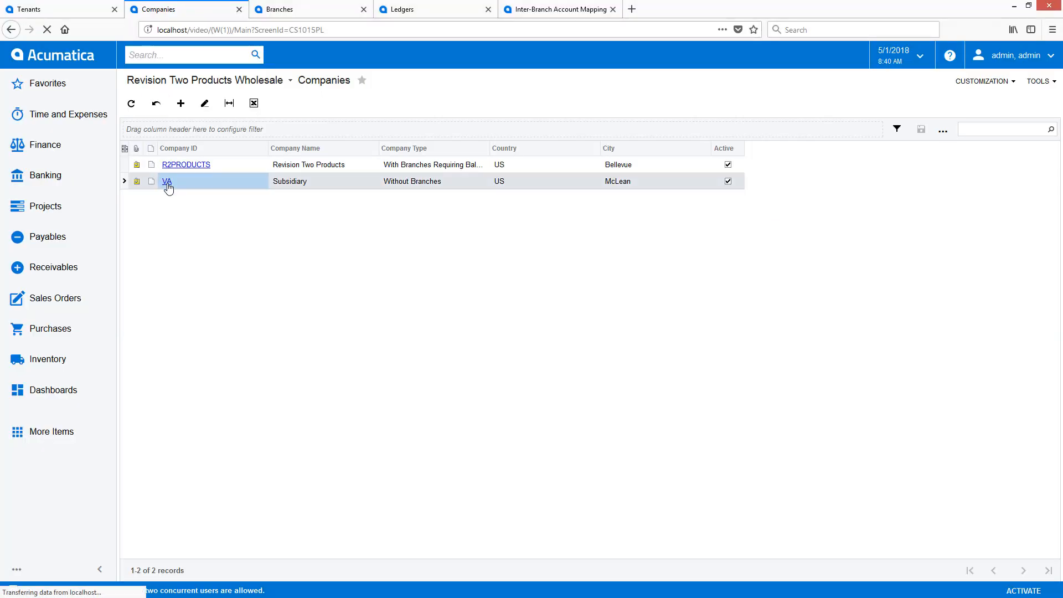
pyautogui.click(466, 104)
pyautogui.click(467, 123)
pyautogui.write('R2SERVICES')
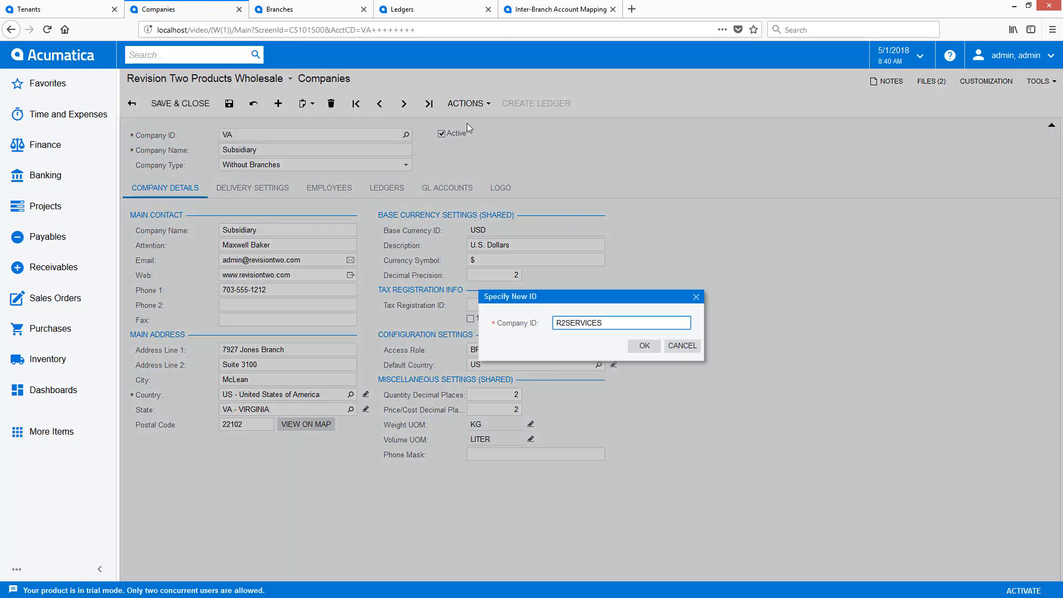
pyautogui.click(634, 348)
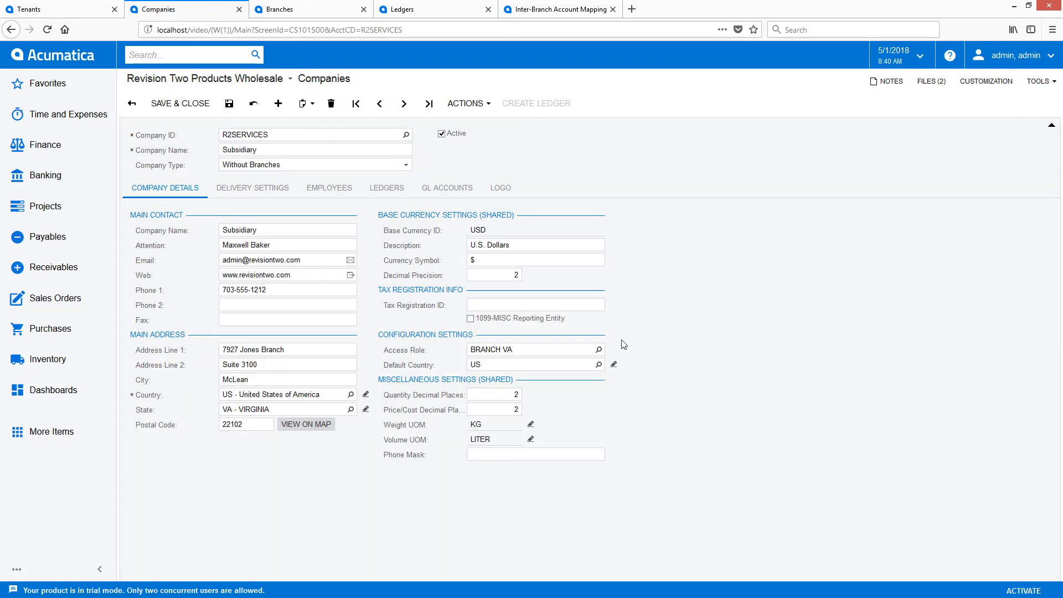
# Rename the company as Revision Two Services, set its type to With Branches Not Requiring Balancing, and save.
pyautogui.click(278, 149)
pyautogui.write('Revision Two Services')
pyautogui.press('Tab')
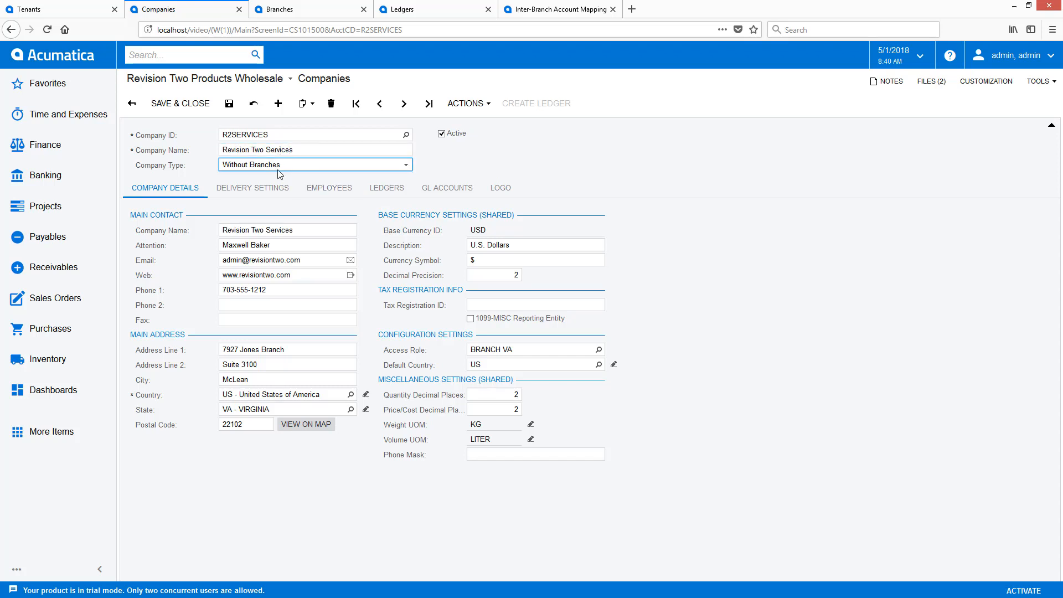
pyautogui.click(277, 169)
pyautogui.click(275, 190)
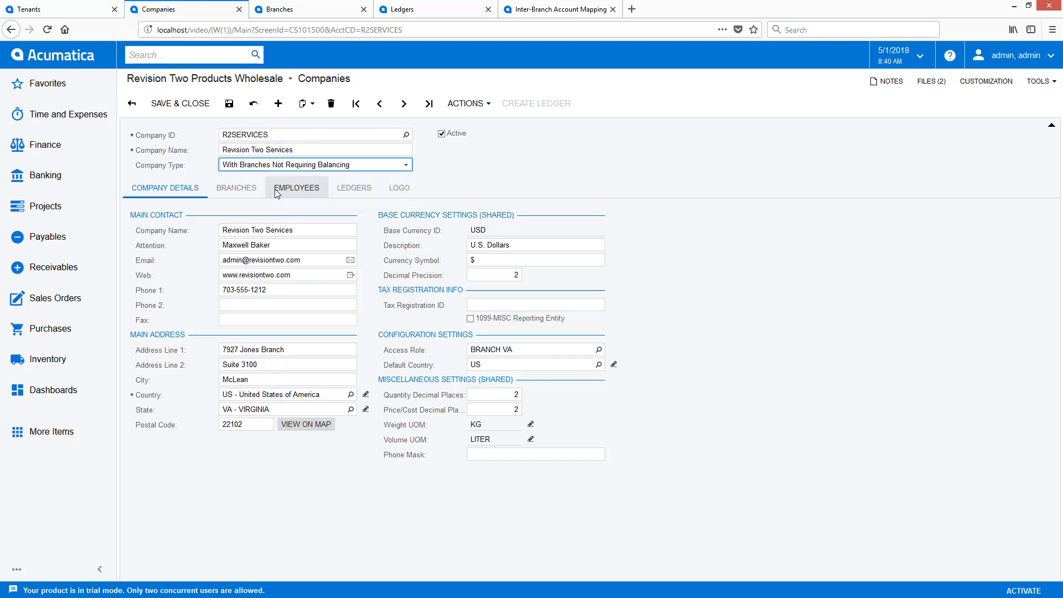
pyautogui.click(229, 105)
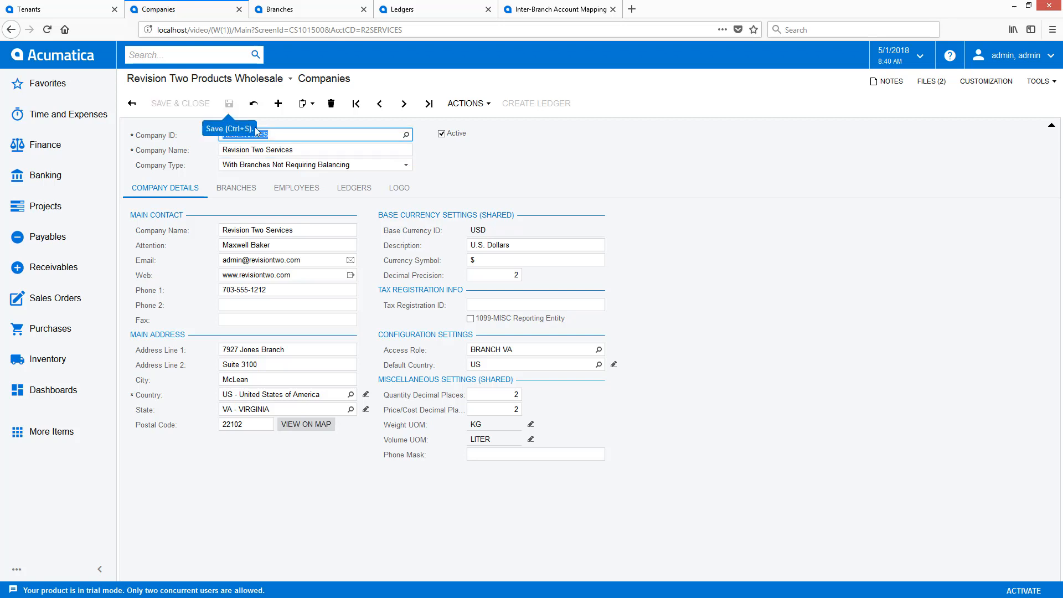
# Check the services company's ledgers, return to the company list and refresh the branch list.
pyautogui.click(352, 189)
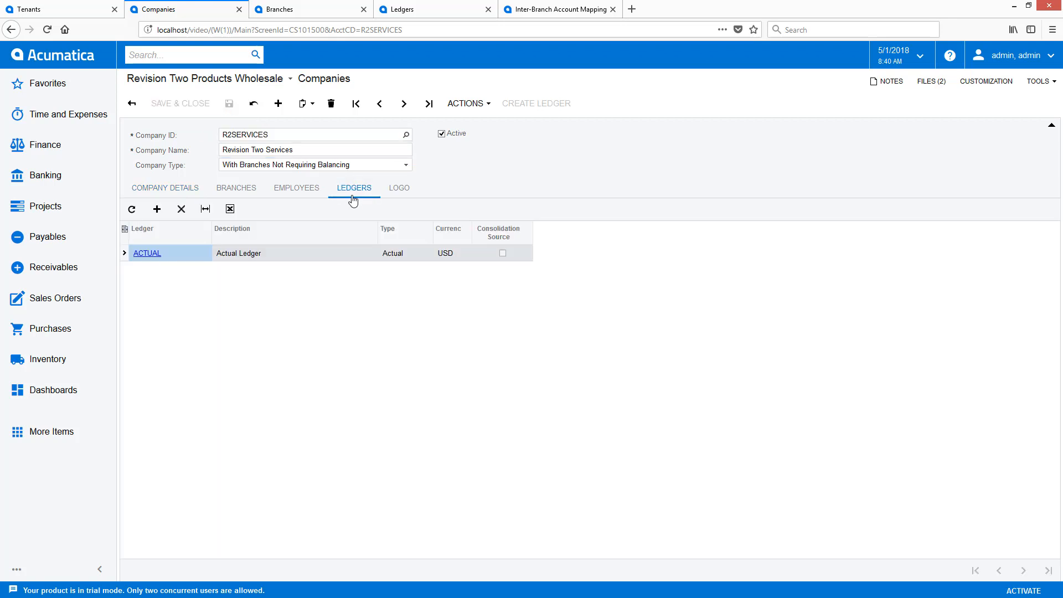
pyautogui.click(132, 105)
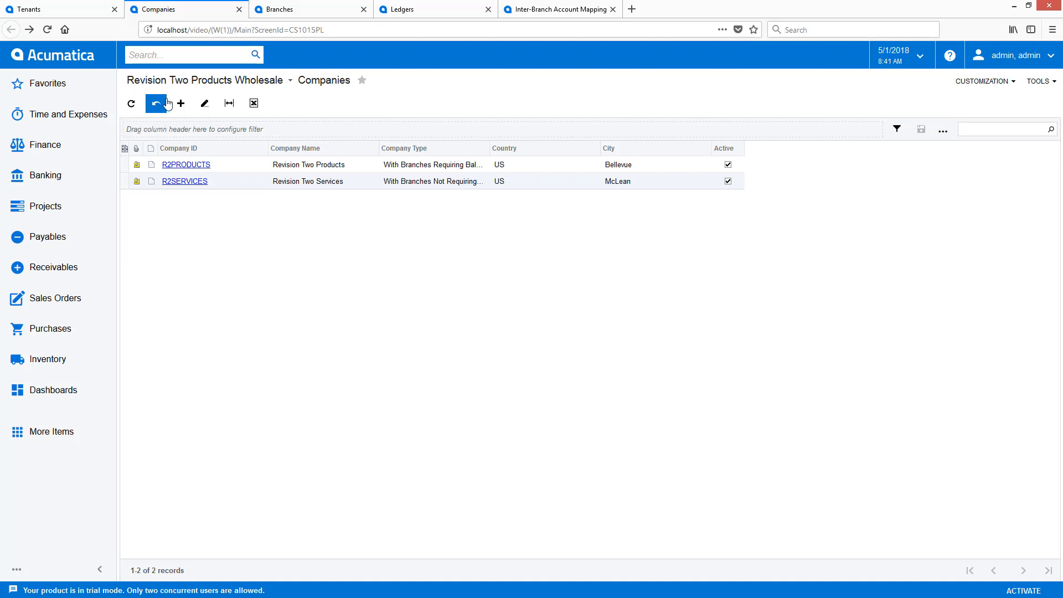
pyautogui.click(297, 9)
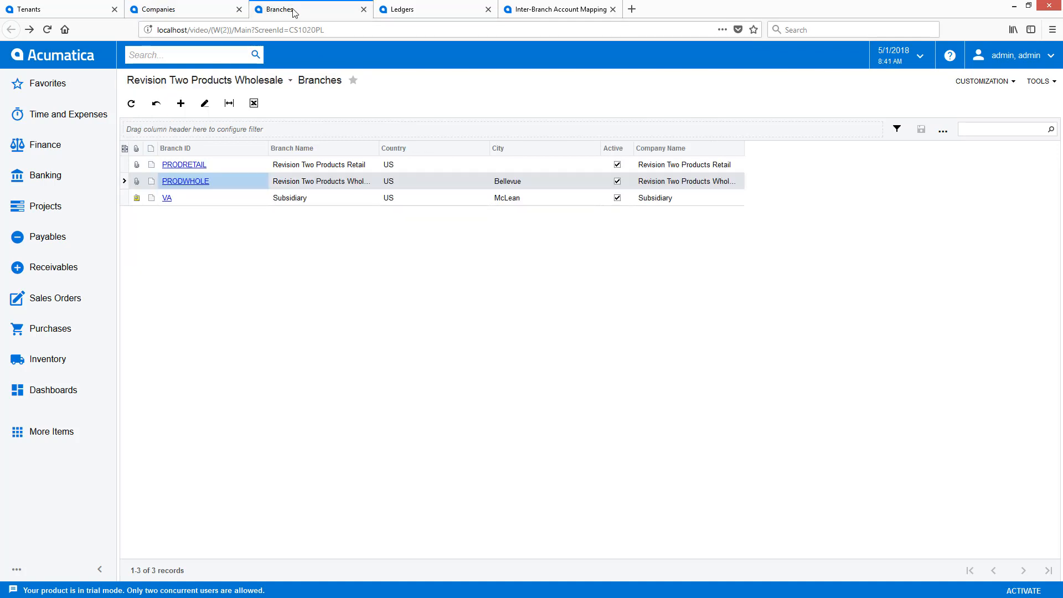
pyautogui.click(154, 105)
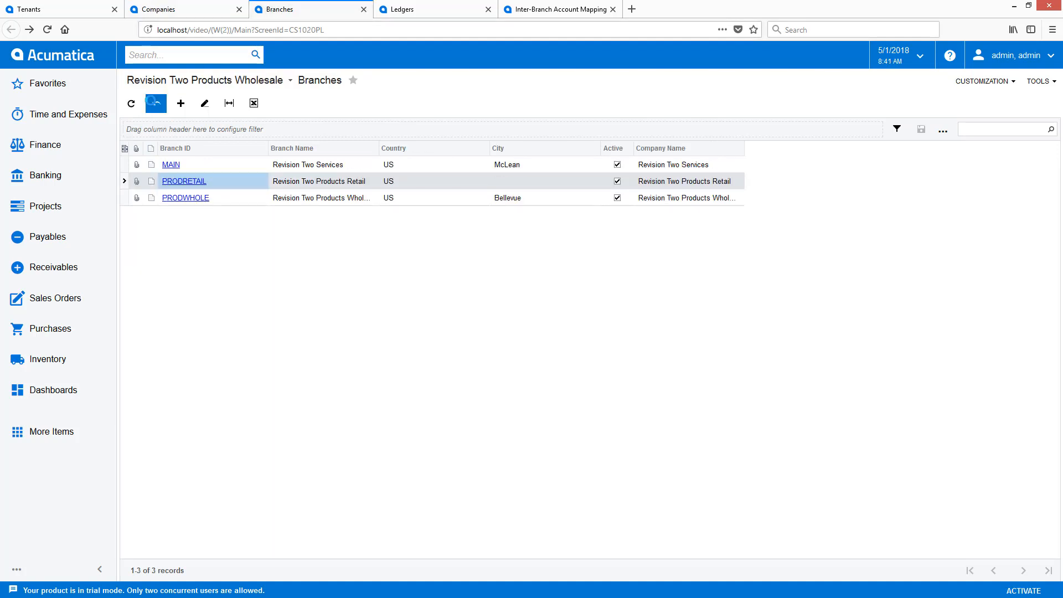
# Open the MAIN branch and change its branch ID to SERVICEAST.
pyautogui.click(172, 165)
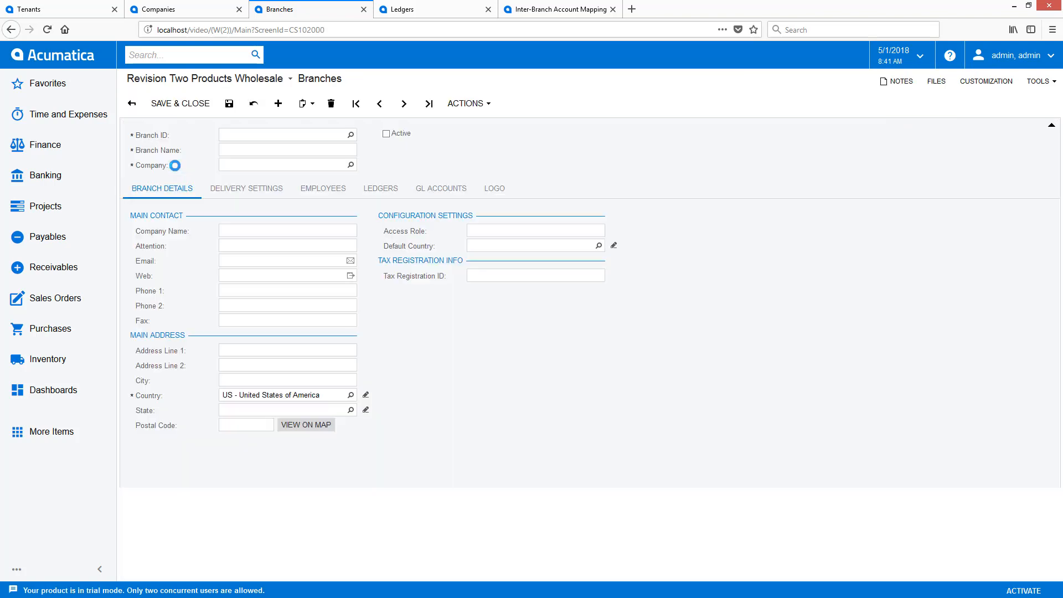
pyautogui.click(469, 103)
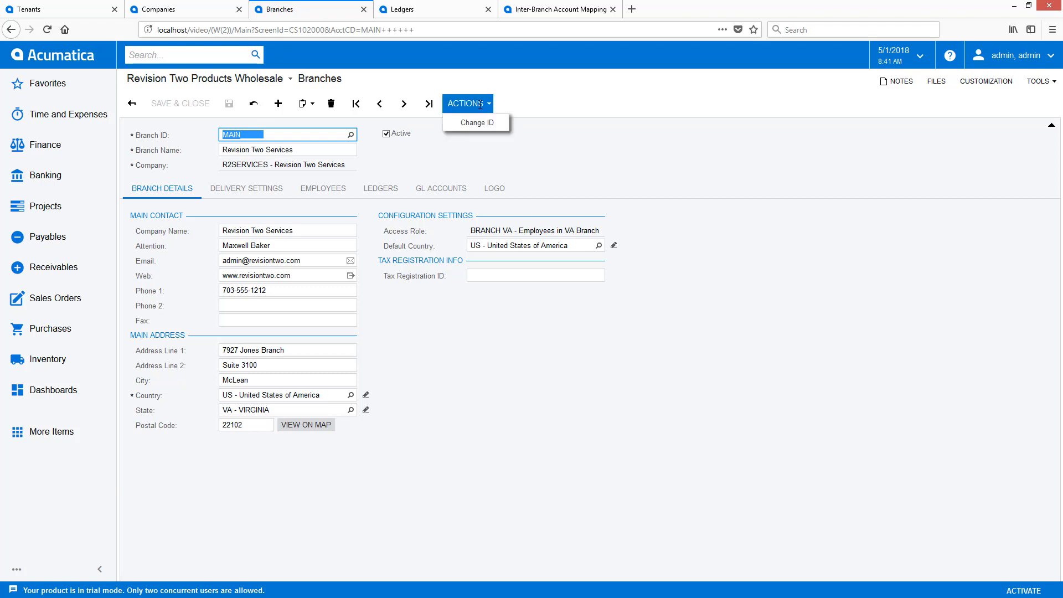
pyautogui.click(477, 118)
pyautogui.write('SERVICEAST')
pyautogui.click(641, 350)
# Rename the SERVICEAST branch as Revision Two Services East and save it.
pyautogui.click(318, 150)
pyautogui.write('East')
pyautogui.click(229, 104)
# Create a new branch with ID SERVICWEST and name Revision Two Services West, and save it.
pyautogui.click(278, 104)
pyautogui.write('SERVICWEST')
pyautogui.press('Tab')
pyautogui.write('Revision Two Services West')
pyautogui.press('Tab')
pyautogui.click(228, 104)
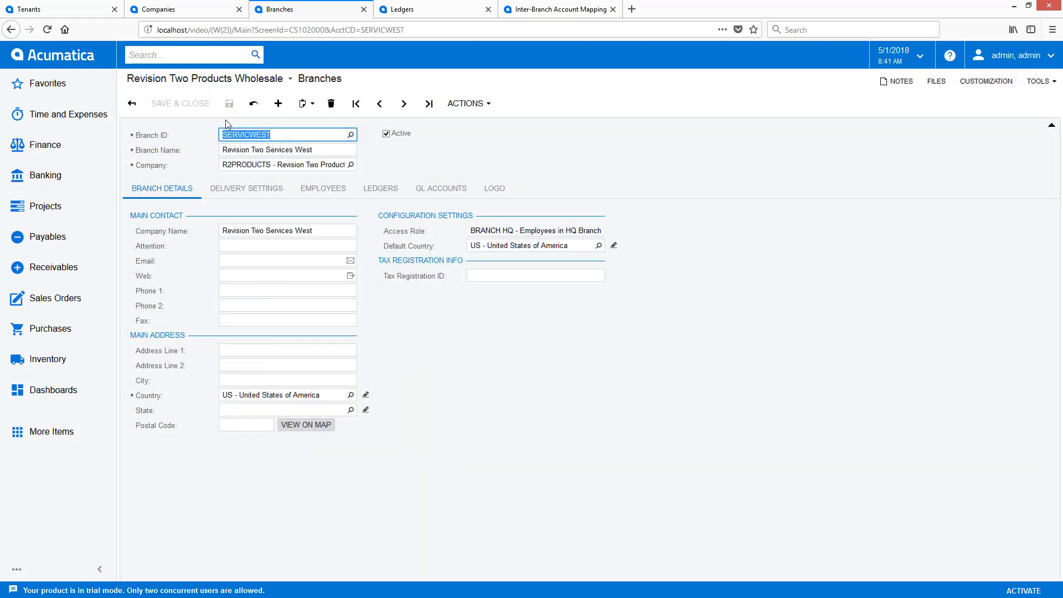
# Leave the branch record, refresh the inter-branch account mapping list and open the PRODRETAIL mapping.
pyautogui.click(132, 103)
pyautogui.click(560, 9)
pyautogui.click(131, 104)
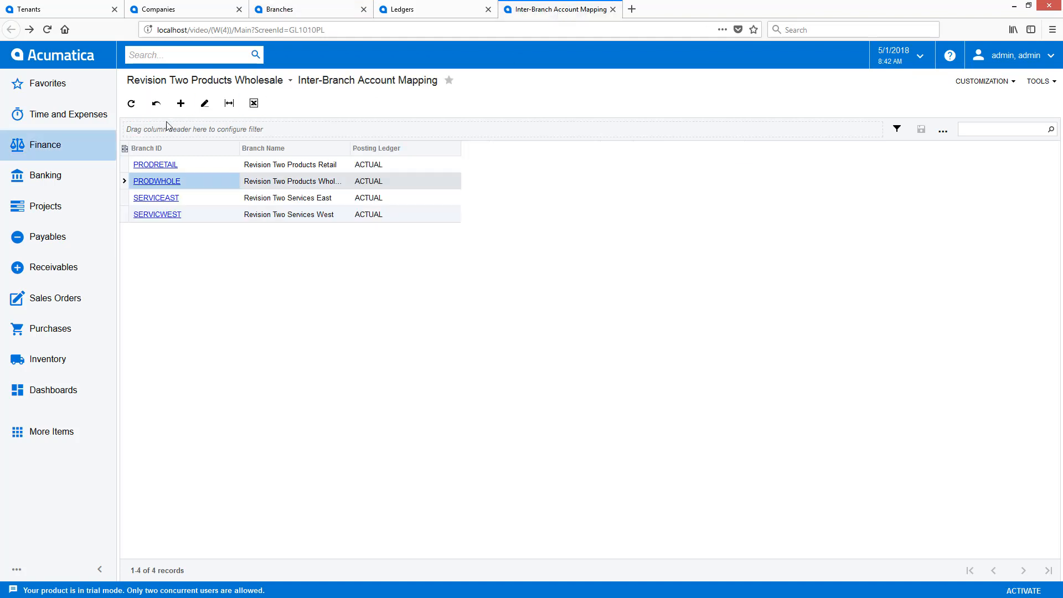
pyautogui.click(158, 166)
# In PRODRETAIL's originating-branch transactions, add destination branch SERVICEAST for accounts 00000 to 99999 with offset account 19000.
pyautogui.click(157, 193)
pyautogui.write('SERVICEAST')
pyautogui.press('Tab')
pyautogui.write('00000099')
pyautogui.press('BackSpace')
pyautogui.press('BackSpace')
pyautogui.press('BackSpace')
pyautogui.press('Tab')
pyautogui.write('99999')
pyautogui.press('Tab')
pyautogui.write('19000')
pyautogui.click(156, 194)
# In the destination-branch transactions, map a services branch for accounts 00000 to 99999 with offset account 26000, and save.
pyautogui.click(357, 173)
pyautogui.click(156, 194)
pyautogui.click(187, 254)
pyautogui.doubleClick(168, 353)
pyautogui.press('Tab')
pyautogui.write('00000')
pyautogui.press('Tab')
pyautogui.write('99999')
pyautogui.press('Tab')
pyautogui.write('26000')
pyautogui.press('Tab')
pyautogui.click(230, 103)
# For the next originating branch, add a destination branch mapping from account 00000, save, and load the SERVICWEST mapping.
pyautogui.click(323, 135)
pyautogui.doubleClick(260, 233)
pyautogui.click(156, 193)
pyautogui.click(187, 271)
pyautogui.doubleClick(173, 386)
pyautogui.press('Tab')
pyautogui.write('00000')
pyautogui.click(229, 104)
pyautogui.click(323, 135)
pyautogui.doubleClick(263, 248)
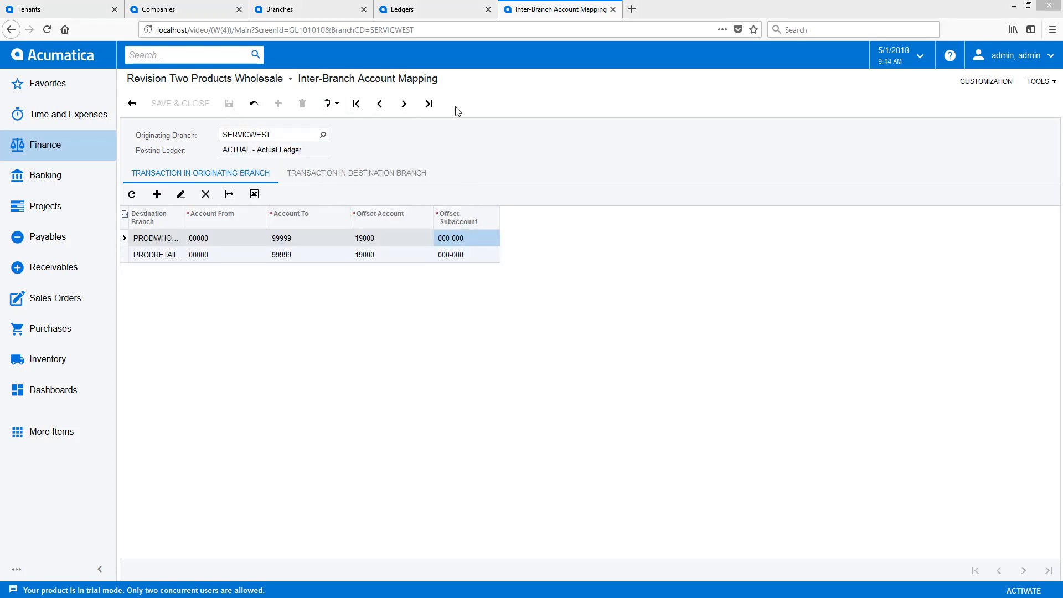
# Open SERVICWEST from the branches of company R2PRODUCTS, reassign it to company R2SERVICES, and save.
pyautogui.click(177, 8)
pyautogui.click(172, 164)
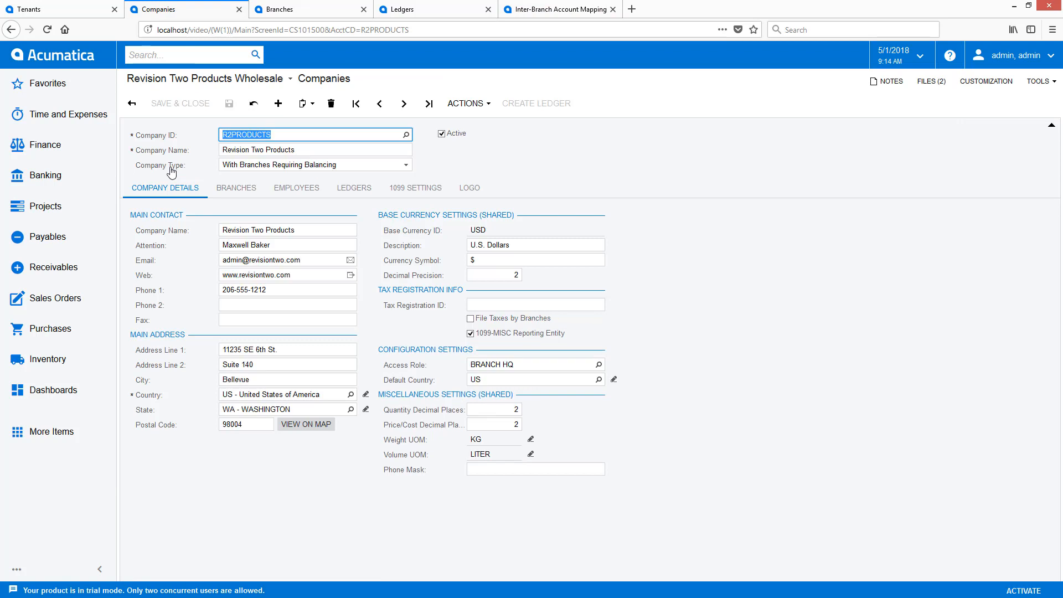
pyautogui.click(237, 188)
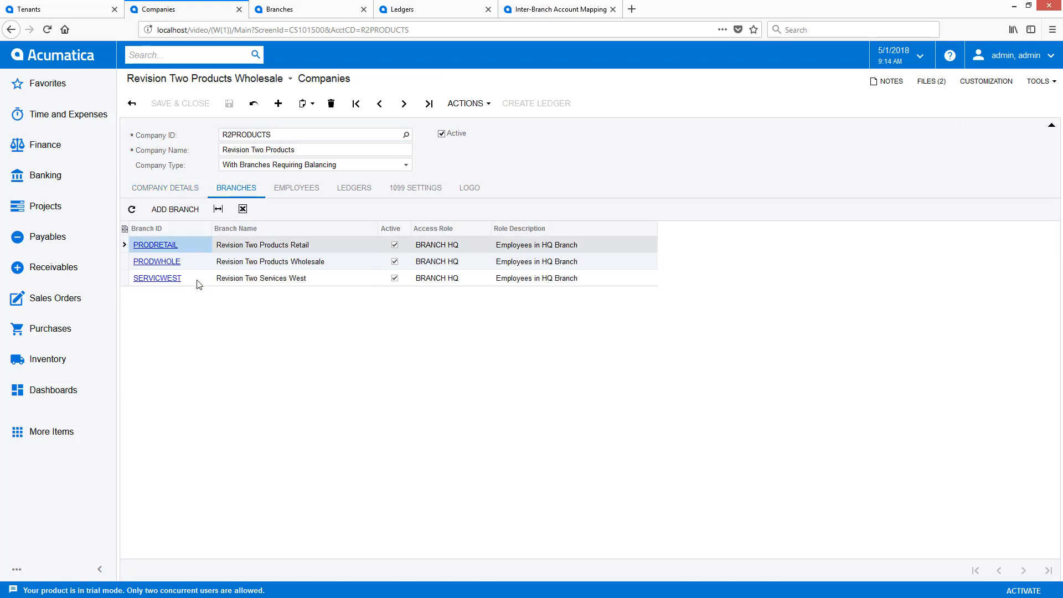
pyautogui.click(165, 283)
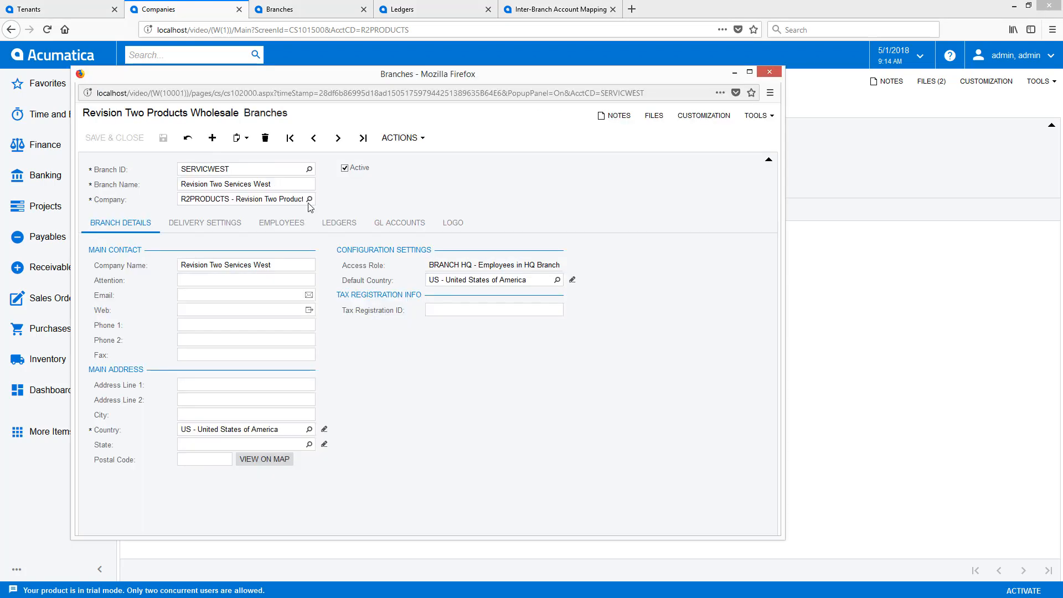
pyautogui.click(308, 199)
pyautogui.doubleClick(242, 287)
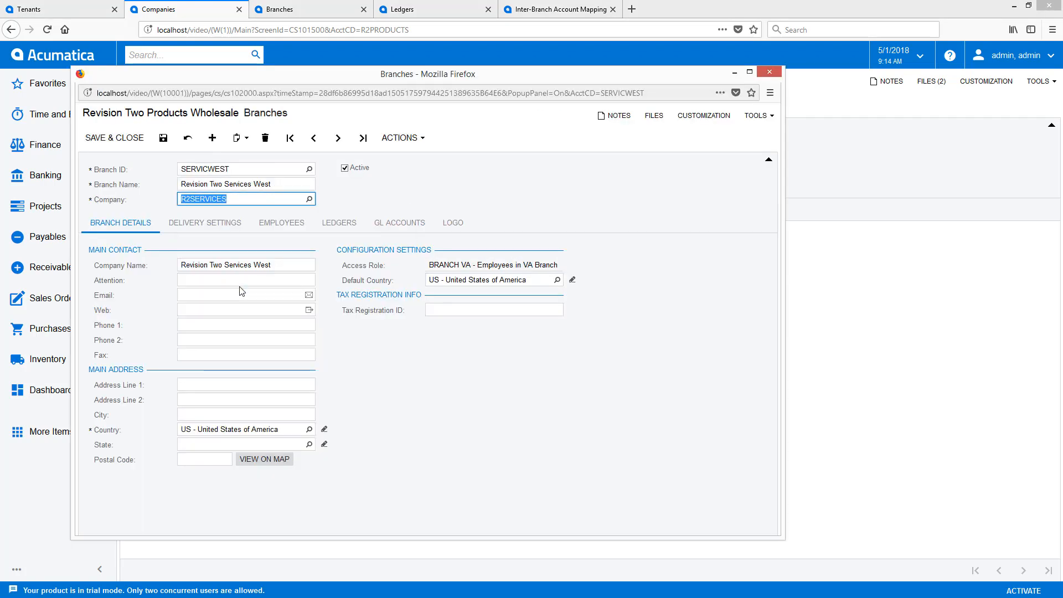
pyautogui.click(123, 142)
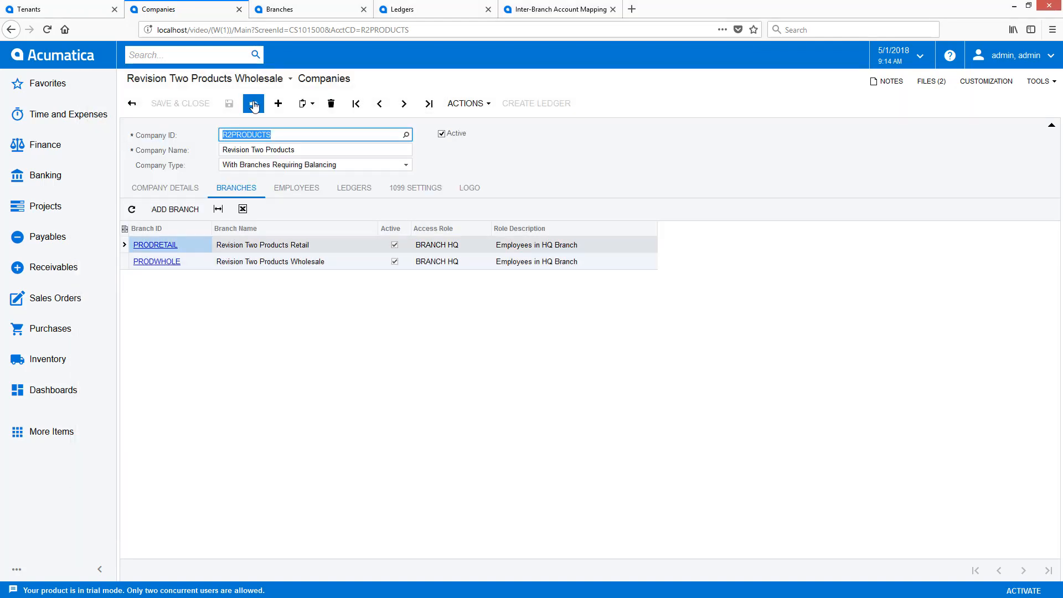
# Create company R2CAPITAL named Revision Two Capital with type Without Branches, and save it.
pyautogui.click(132, 105)
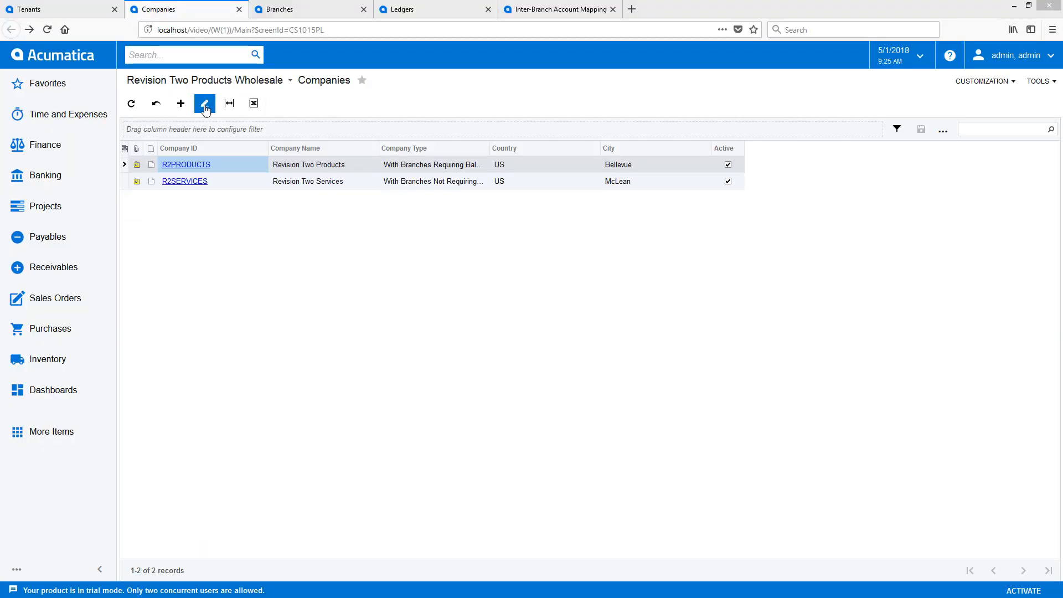
pyautogui.click(180, 105)
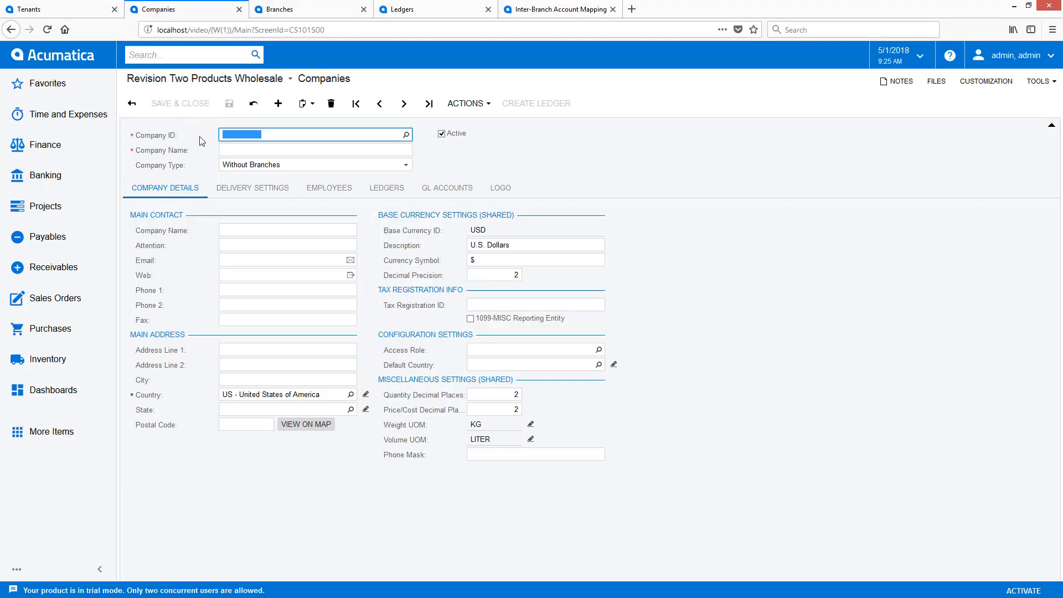
pyautogui.write('R2CAPITAL')
pyautogui.press('Tab')
pyautogui.write('Revision Two Capital')
pyautogui.press('Tab')
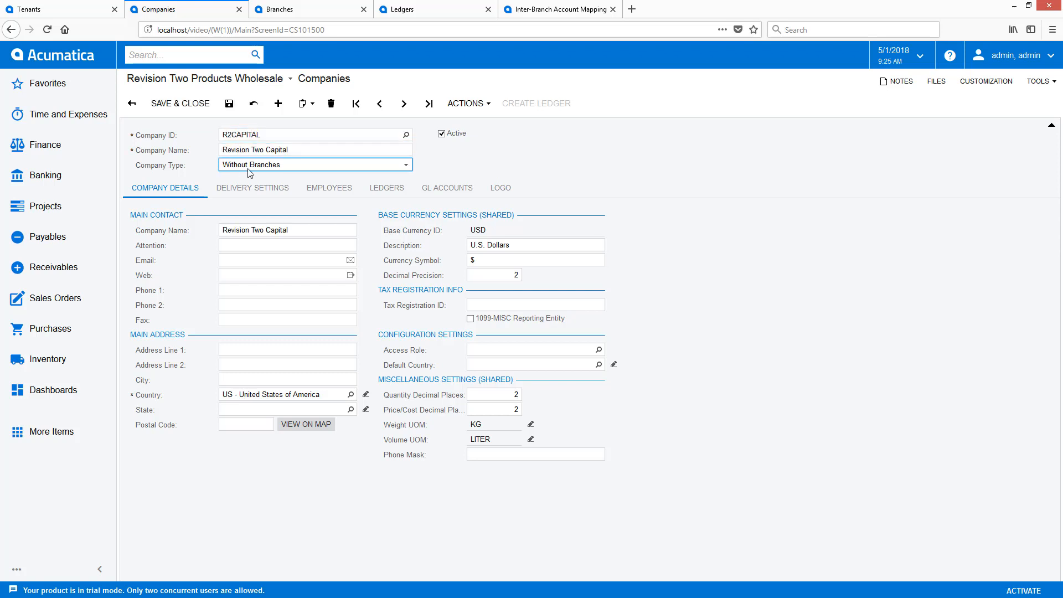
pyautogui.click(229, 103)
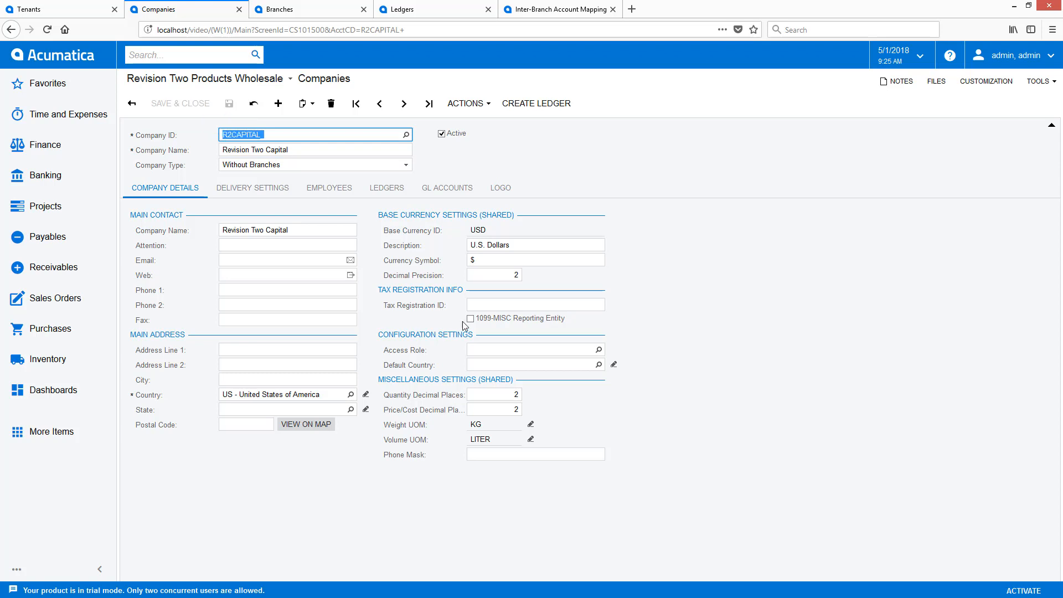
# Find and open User Roles separately, and create role BRANCH NEW with the description New Branch Role.
pyautogui.click(491, 348)
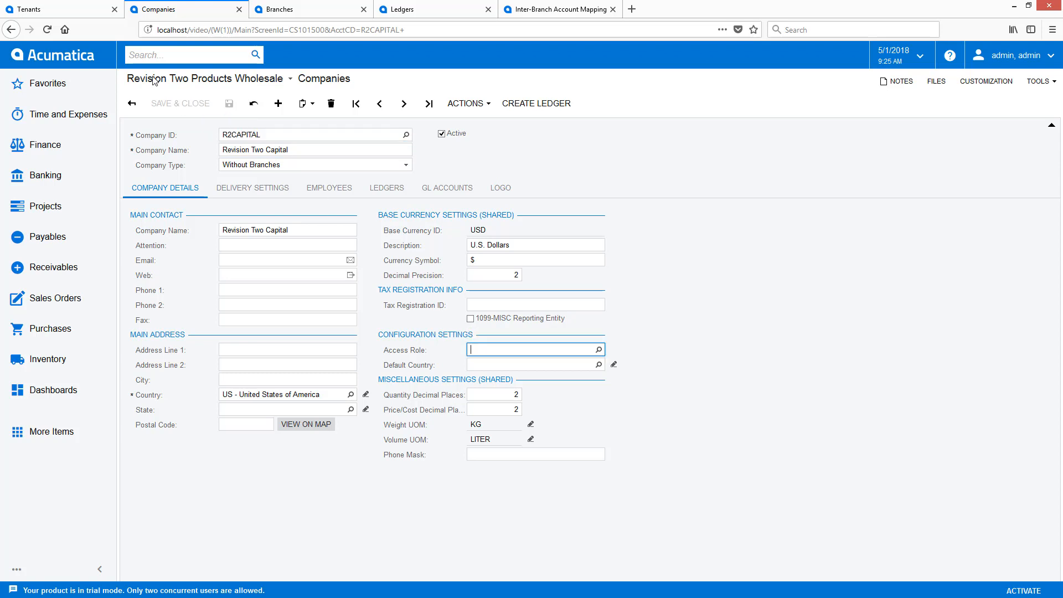
pyautogui.write('roles')
pyautogui.press('Return')
pyautogui.rightClick(178, 165)
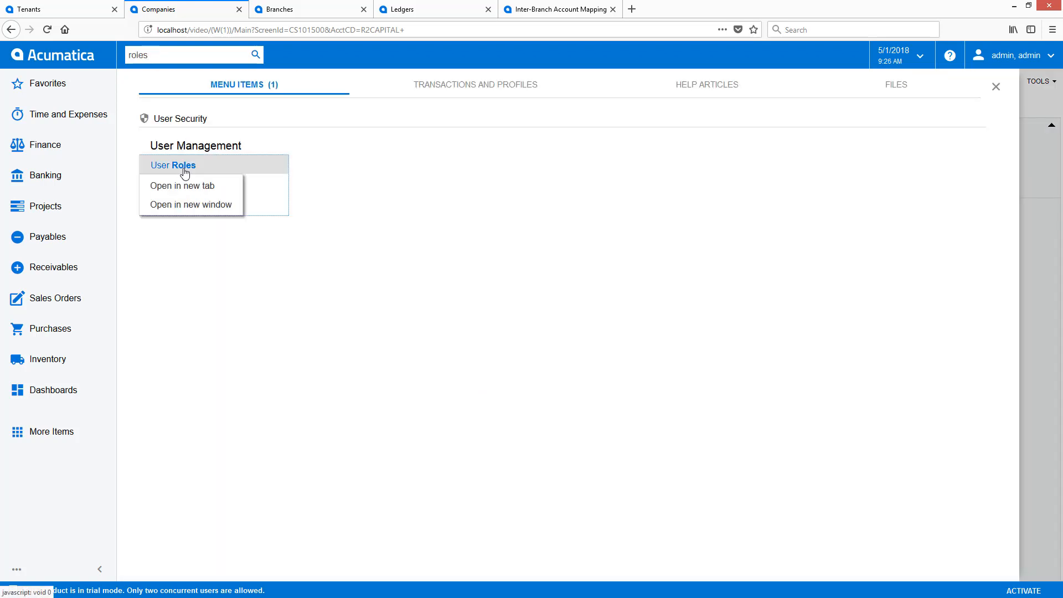
pyautogui.click(205, 190)
pyautogui.write('B')
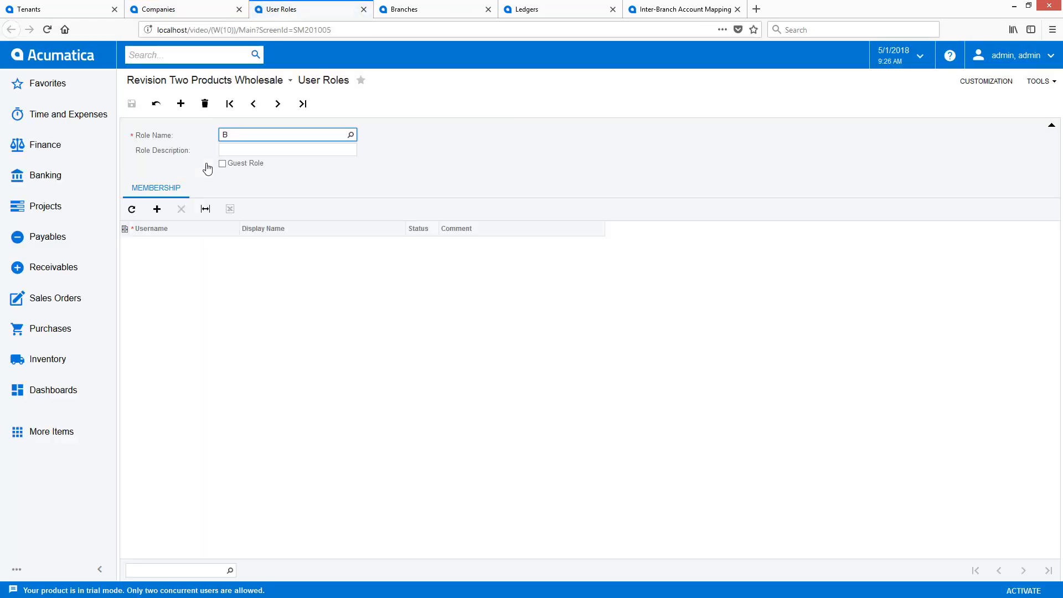
pyautogui.write('RANCH NEW')
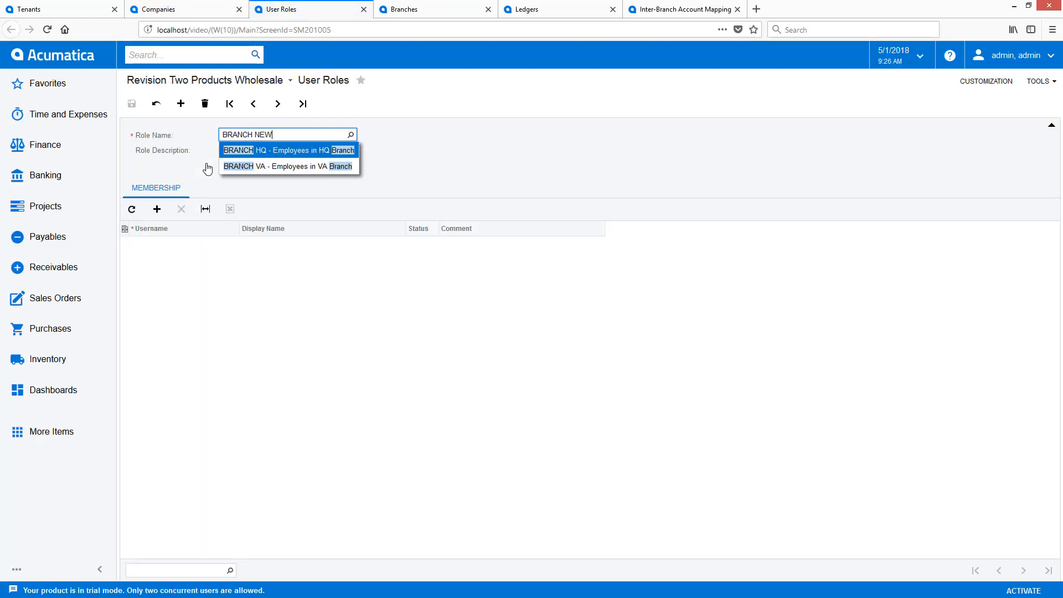
pyautogui.press('Tab')
pyautogui.write('New Branch Role')
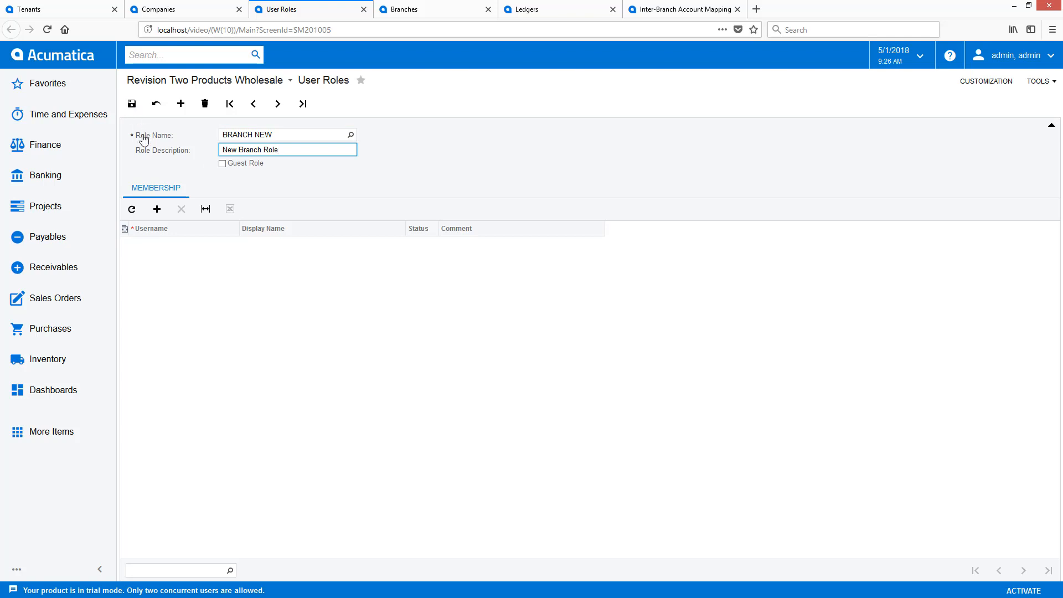
# Add the admin user to the BRANCH NEW role's membership and save the role.
pyautogui.click(157, 208)
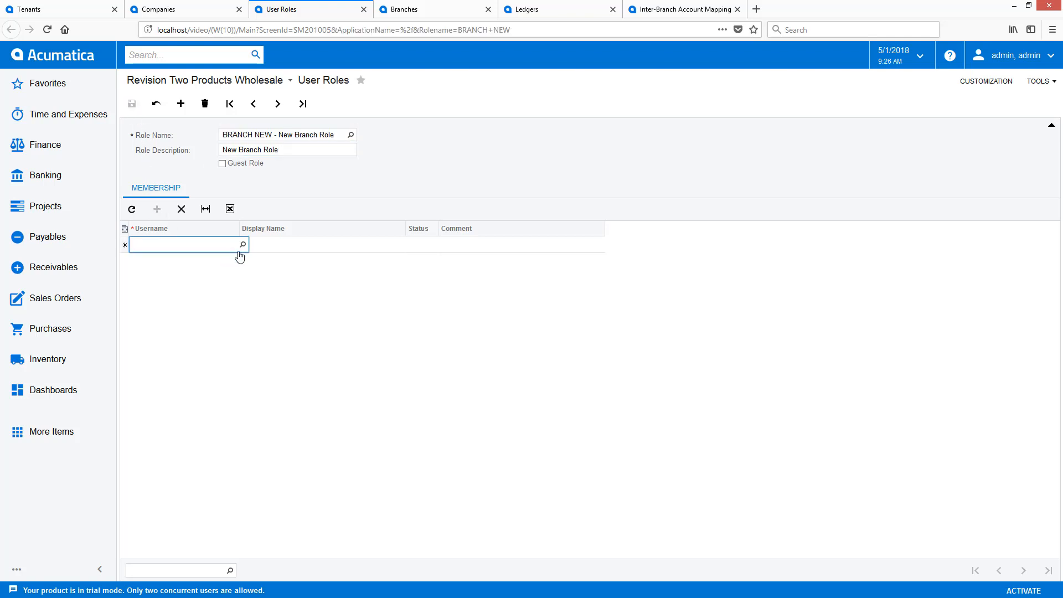
pyautogui.click(242, 244)
pyautogui.doubleClick(168, 327)
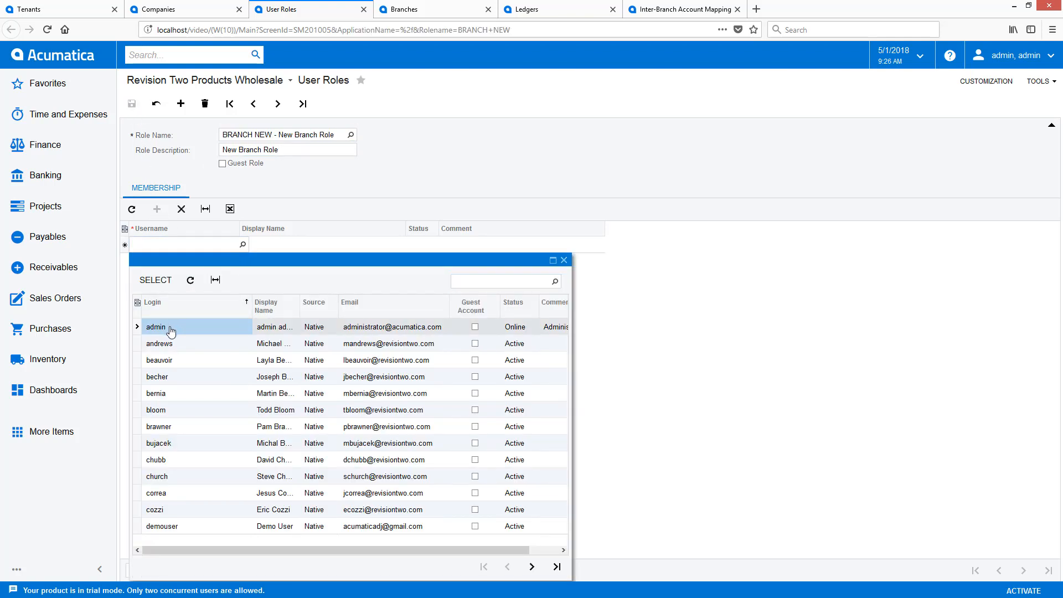
pyautogui.click(132, 104)
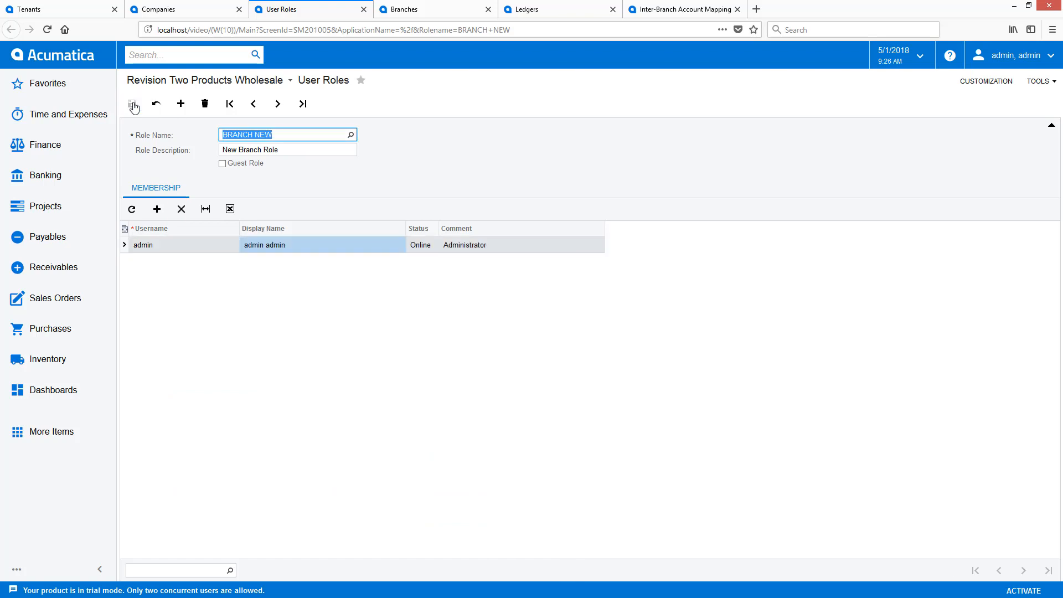
# Assign the access role BRANCH NEW to company R2CAPITAL, then save and close the company.
pyautogui.click(175, 10)
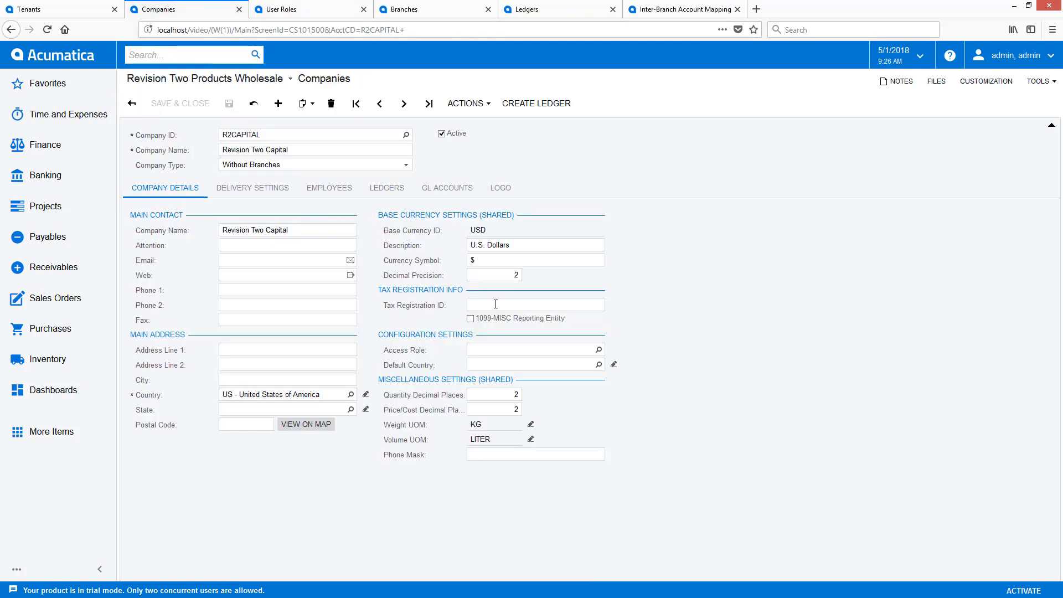
pyautogui.click(599, 350)
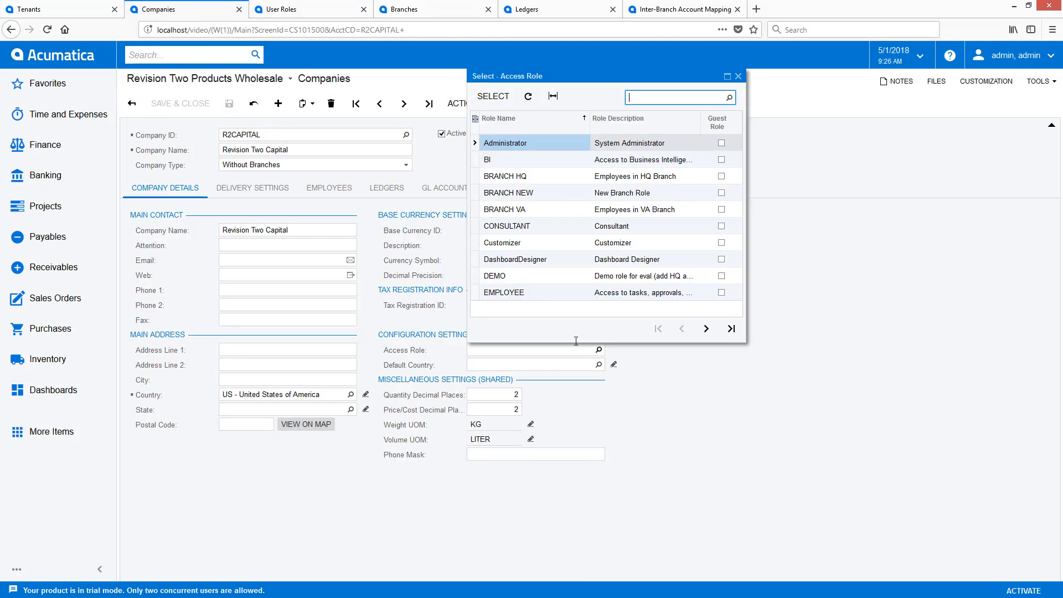
pyautogui.doubleClick(518, 194)
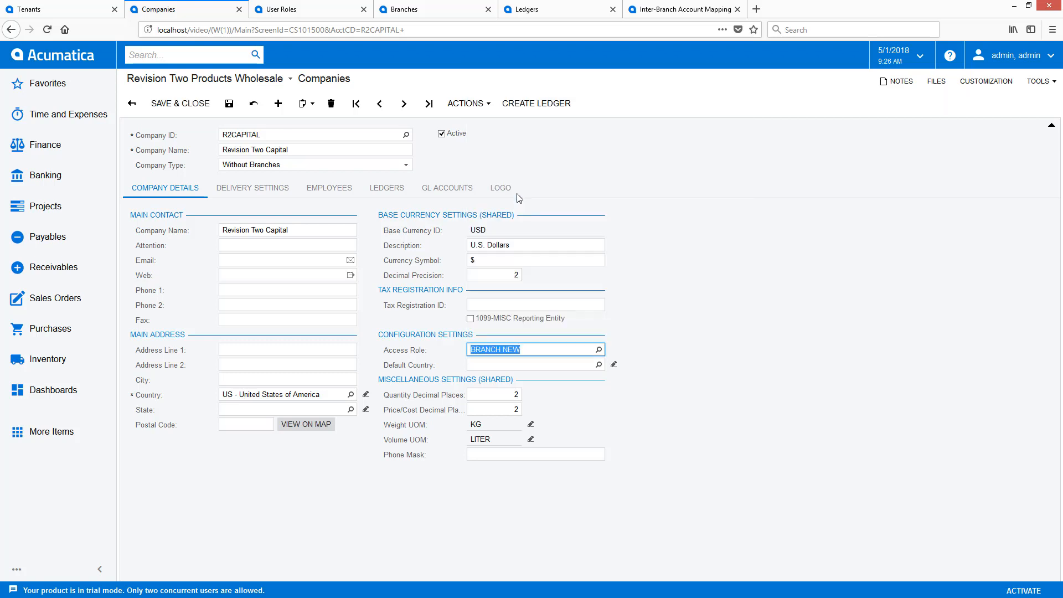
pyautogui.click(171, 105)
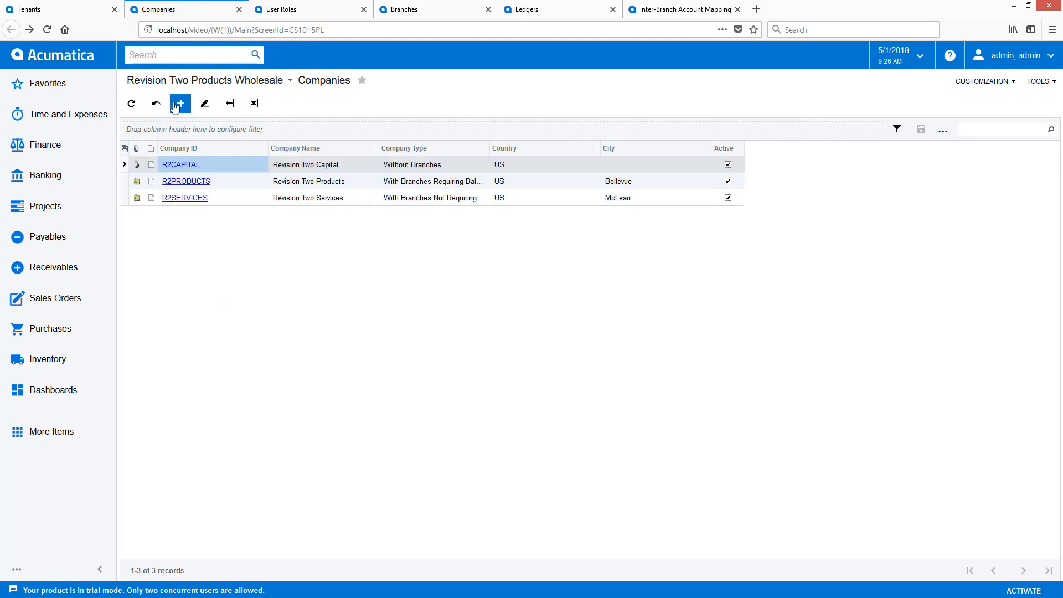
# Open Unit Sets and create a GL unit set with code COMPANIES and description Companies Unit Set, and save it.
pyautogui.click(176, 55)
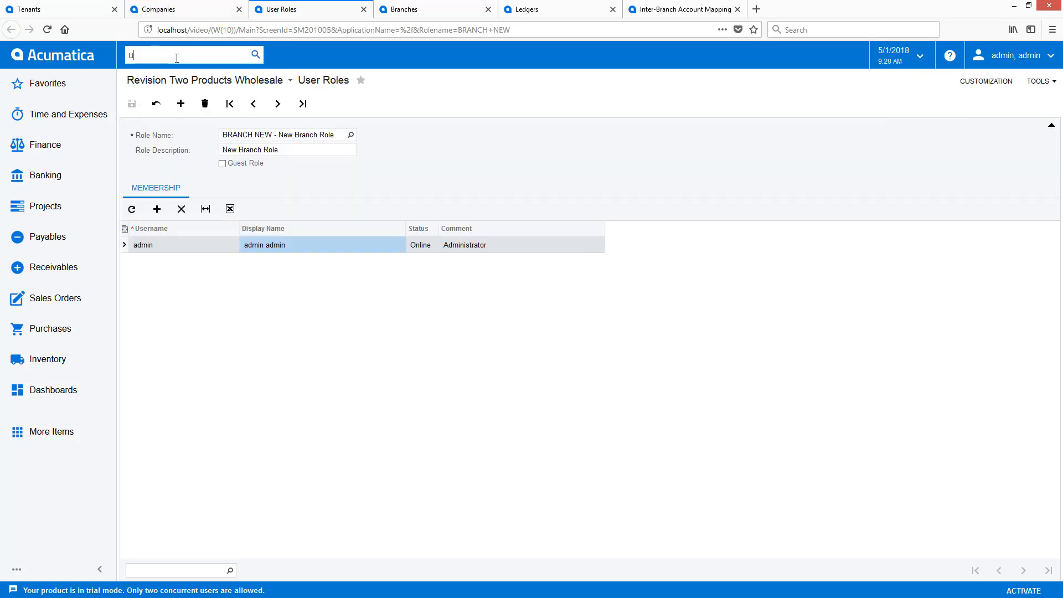
pyautogui.write('unit')
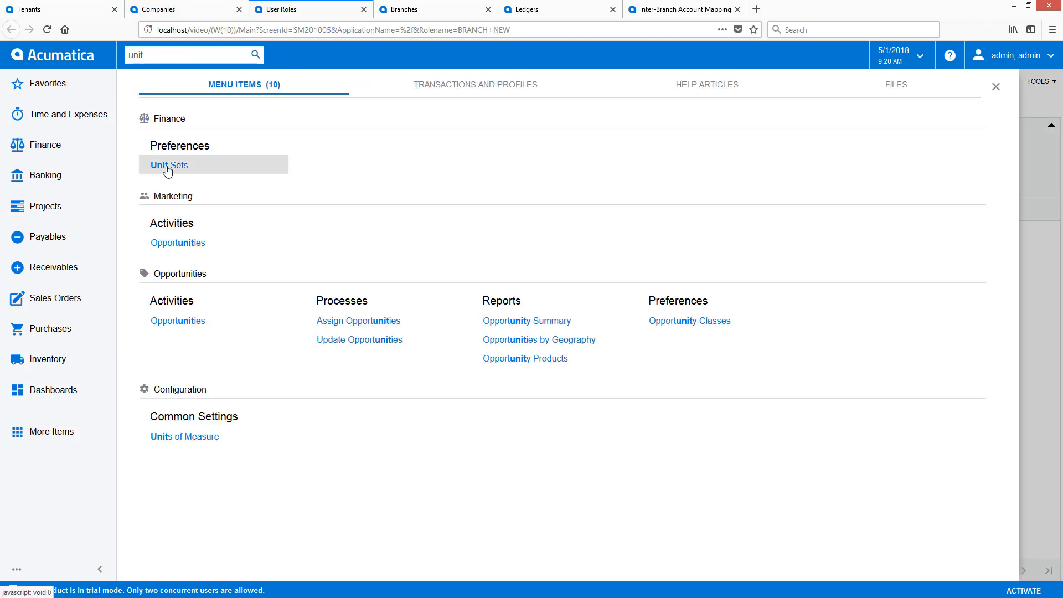
pyautogui.click(166, 166)
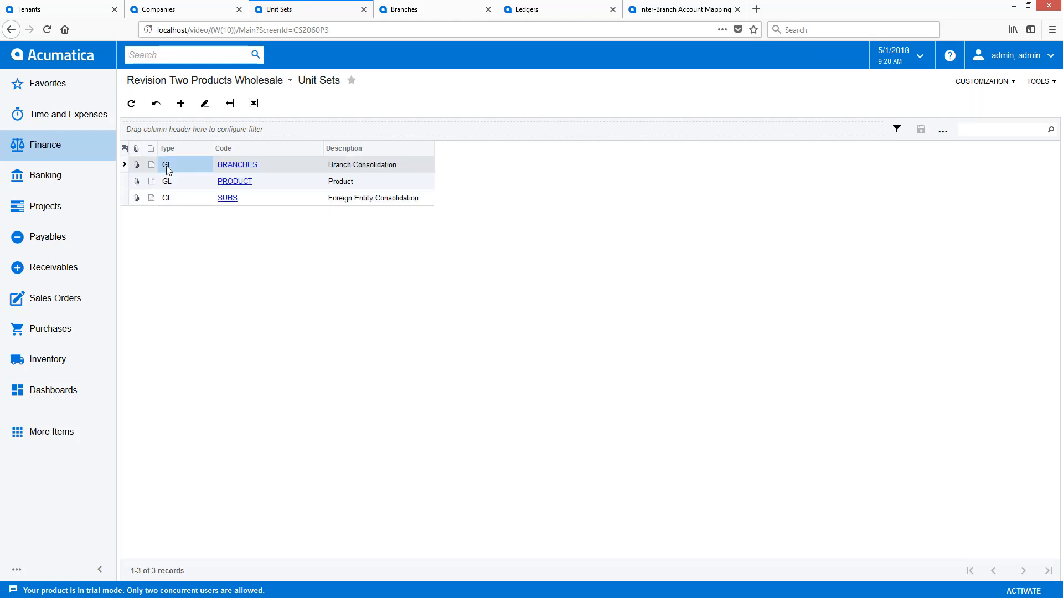
pyautogui.click(181, 103)
pyautogui.click(200, 136)
pyautogui.write('COMPANIES')
pyautogui.press('Tab')
pyautogui.write('Companies Unit Set')
pyautogui.hotkey('ctrl', 's')
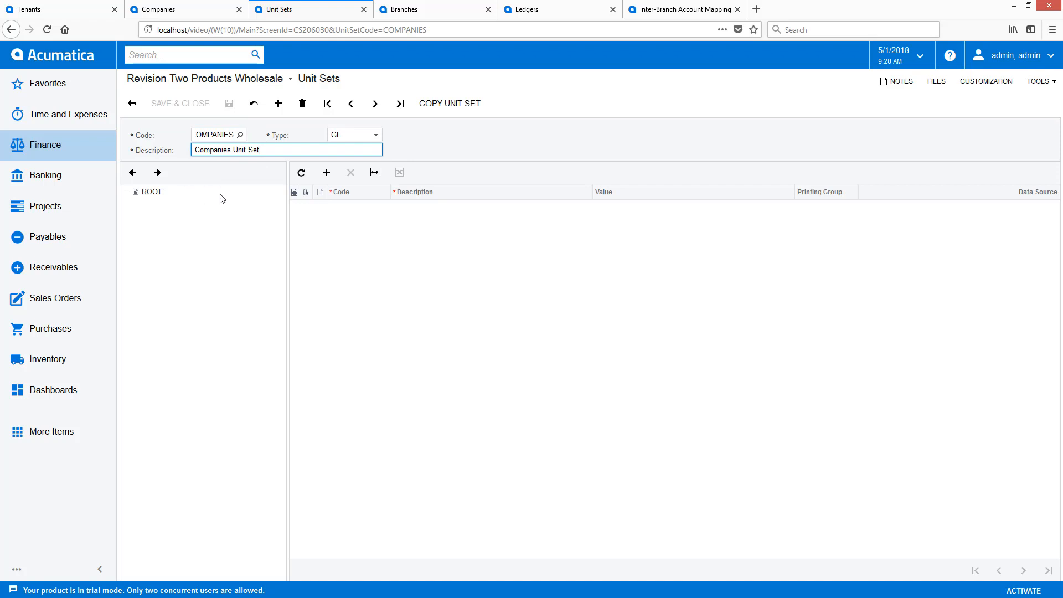
# Add a unit R2PRODUCTS with description Revision Two Products to the COMPANIES unit set, using company R2PRODUCTS as its data source.
pyautogui.click(326, 172)
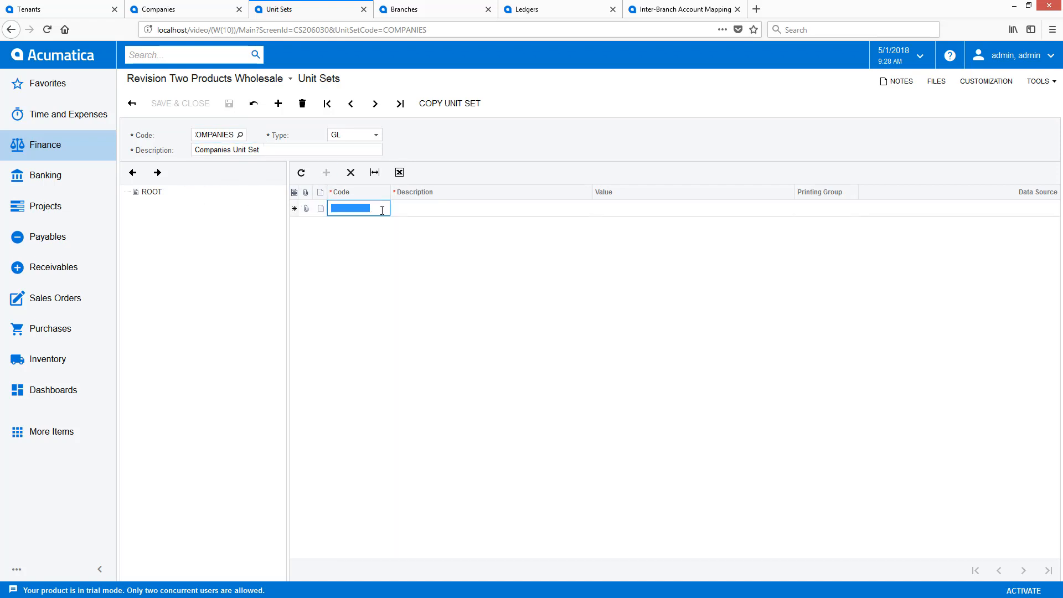
pyautogui.write('R2PRODUCTS')
pyautogui.press('Tab')
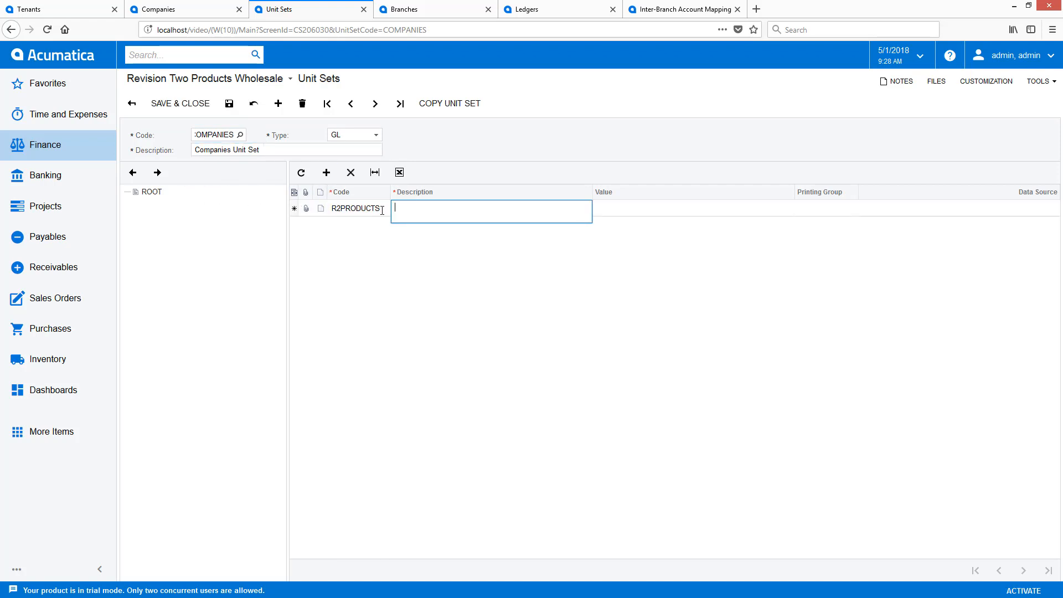
pyautogui.write('Revision Two Products')
pyautogui.press('Tab')
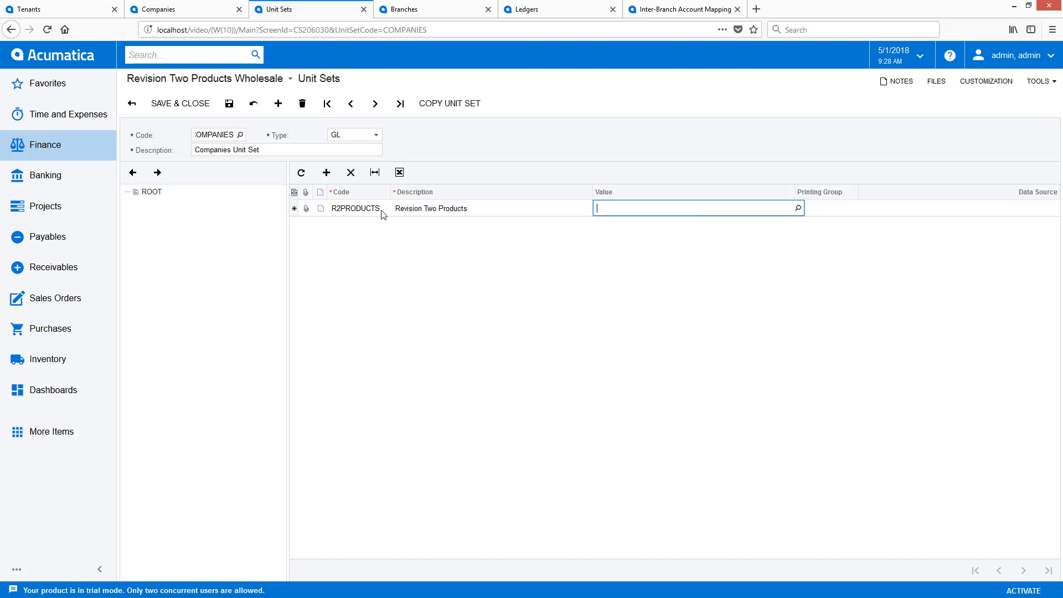
pyautogui.press('Tab')
pyautogui.press('Tab')
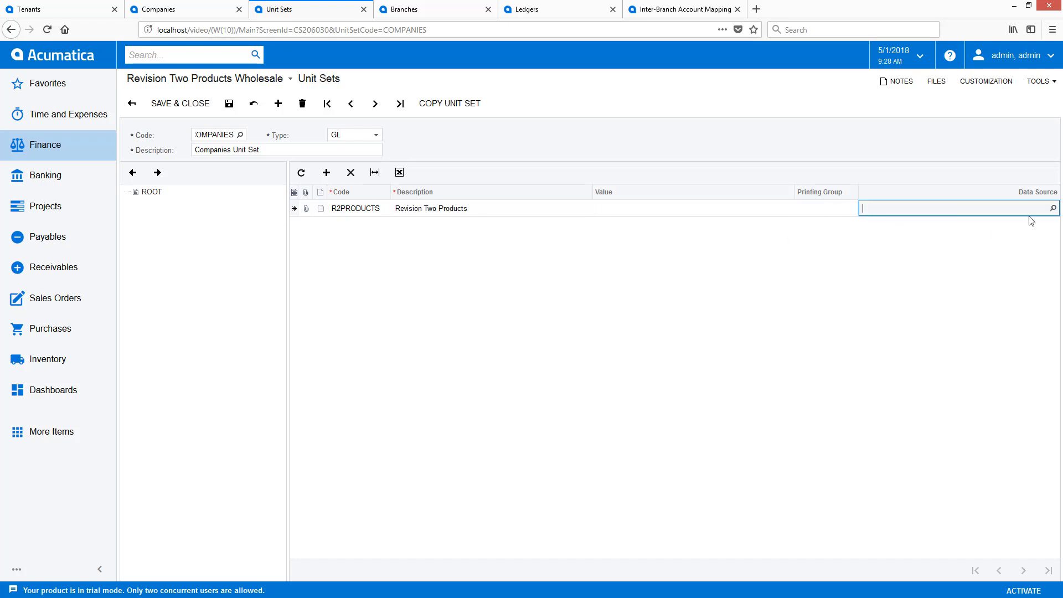
pyautogui.click(1054, 209)
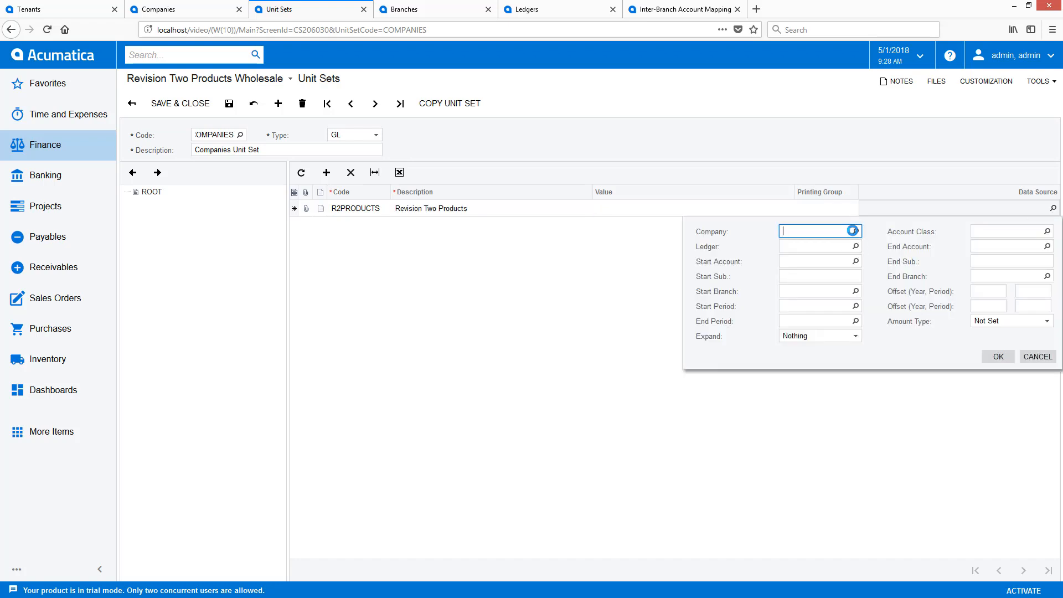
pyautogui.click(856, 231)
pyautogui.doubleClick(822, 320)
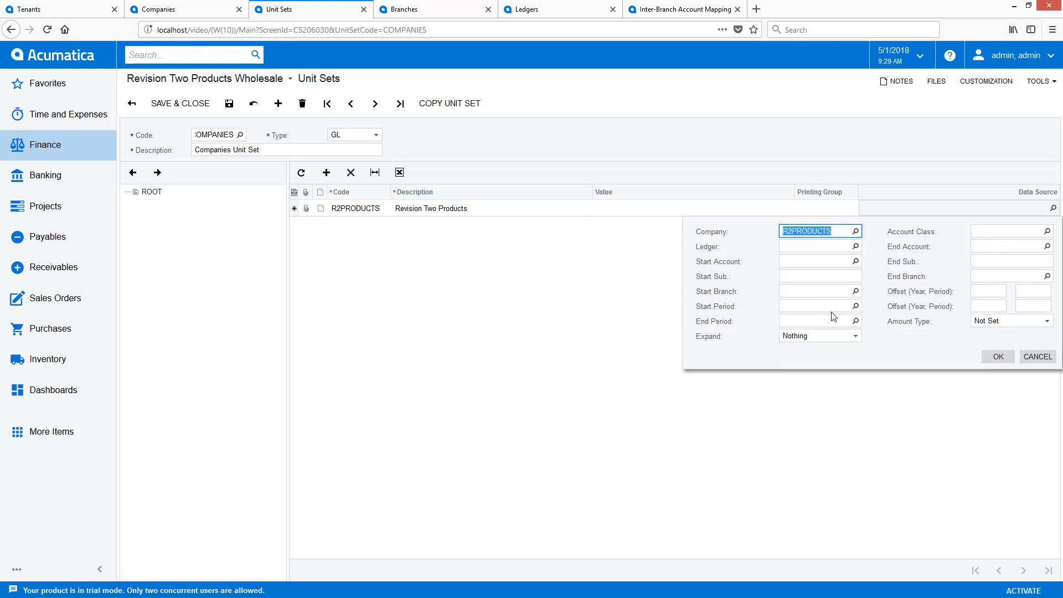
pyautogui.click(984, 357)
# Add a unit R2SERVICES with description Revision Two Services and its matching company as data source.
pyautogui.write('R2SERVICES')
pyautogui.press('Tab')
pyautogui.write('Revision Two Services')
pyautogui.press('Tab')
pyautogui.press('Tab')
pyautogui.press('Tab')
pyautogui.click(1053, 225)
pyautogui.click(855, 248)
pyautogui.doubleClick(896, 349)
pyautogui.press('Tab')
# Add a unit R2CAPITAL with description Revision Two Capital, confirm its data source and save the unit set.
pyautogui.write('R2CAPITAL')
pyautogui.press('Tab')
pyautogui.write('Revision Two Capital')
pyautogui.press('Tab')
pyautogui.press('Tab')
pyautogui.press('Tab')
pyautogui.click(1053, 241)
pyautogui.click(1000, 387)
pyautogui.click(228, 103)
# Under the R2PRODUCTS unit, add PRODWHOLE with description Revision Two Products Wholesale and data source branch PRODWHOLE.
pyautogui.click(176, 221)
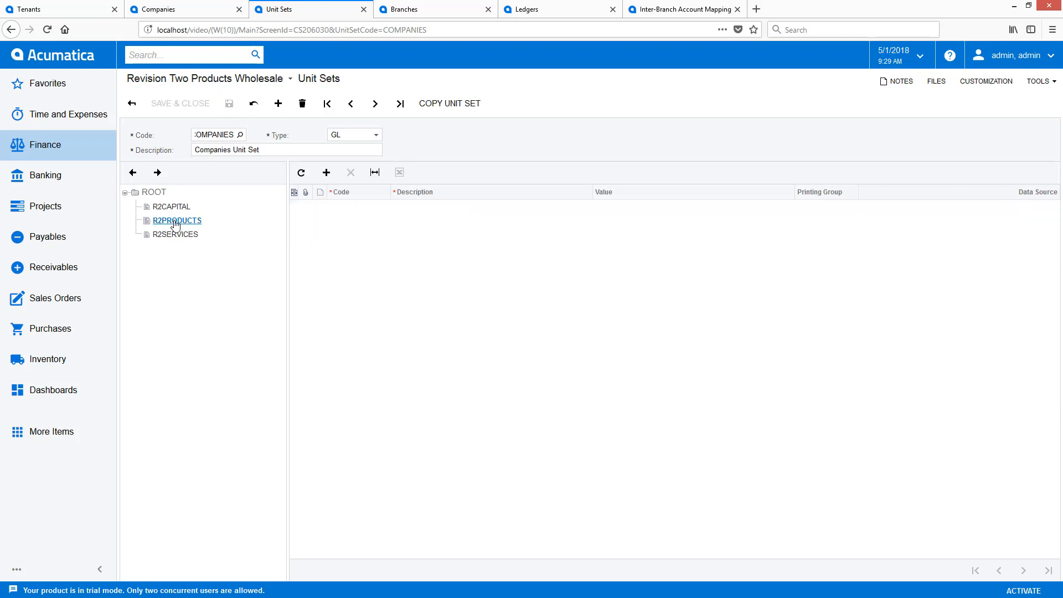
pyautogui.click(326, 172)
pyautogui.write('PRODWHOLE')
pyautogui.press('Tab')
pyautogui.write('Revision Two Products Wholesale')
pyautogui.press('Tab')
pyautogui.press('Tab')
pyautogui.press('Tab')
pyautogui.click(1054, 209)
pyautogui.click(856, 292)
pyautogui.click(998, 356)
# Add PRODRETAIL with description Revision Two Products Retail and its matching branch as data source under R2PRODUCTS, and save.
pyautogui.write('PRODRETAIL')
pyautogui.press('Tab')
pyautogui.write('Revision Two Products Retail')
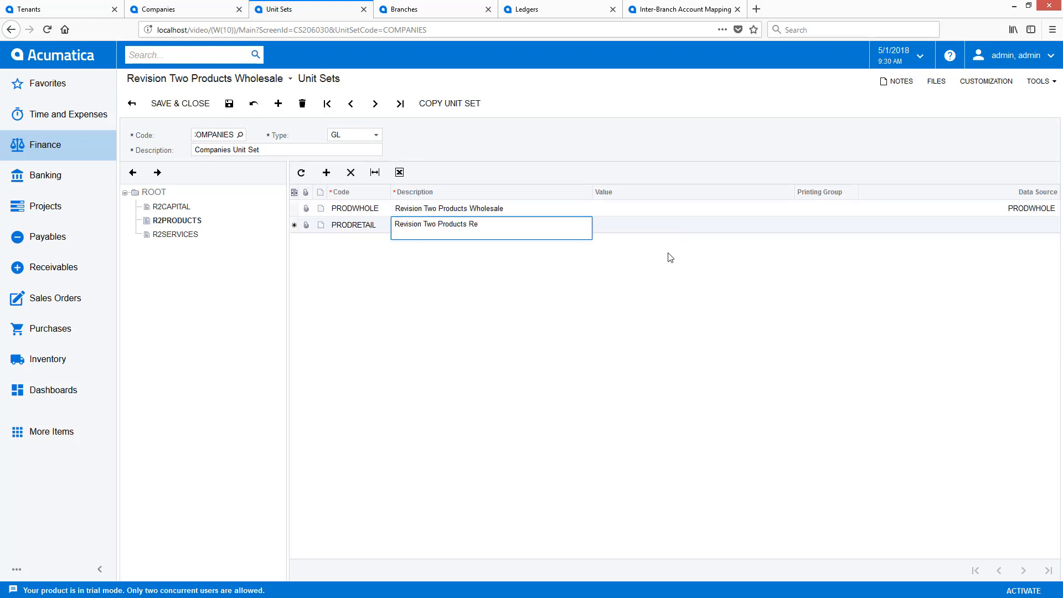
pyautogui.press('Tab')
pyautogui.press('Tab')
pyautogui.press('Tab')
pyautogui.click(1055, 225)
pyautogui.click(856, 308)
pyautogui.doubleClick(818, 387)
pyautogui.click(998, 372)
pyautogui.click(229, 104)
# Under the R2SERVICES unit, add SERVICEAST with description Revision Two Services East and data source branch SERVICEAST.
pyautogui.click(175, 262)
pyautogui.click(326, 172)
pyautogui.write('SERVICEAST')
pyautogui.press('Tab')
pyautogui.write('Revision Two Services East')
pyautogui.press('Tab')
pyautogui.press('Tab')
pyautogui.press('Tab')
pyautogui.click(1054, 209)
pyautogui.click(855, 292)
pyautogui.doubleClick(819, 421)
pyautogui.click(999, 355)
# Add SERVICWEST with description Revision Two Services West and data source branch SERVICWEST under the R2SERVICES unit.
pyautogui.write('SERVICWEST')
pyautogui.press('Tab')
pyautogui.write('Revision Two Services West')
pyautogui.press('Tab')
pyautogui.press('Tab')
pyautogui.press('Tab')
pyautogui.click(1053, 225)
pyautogui.click(855, 309)
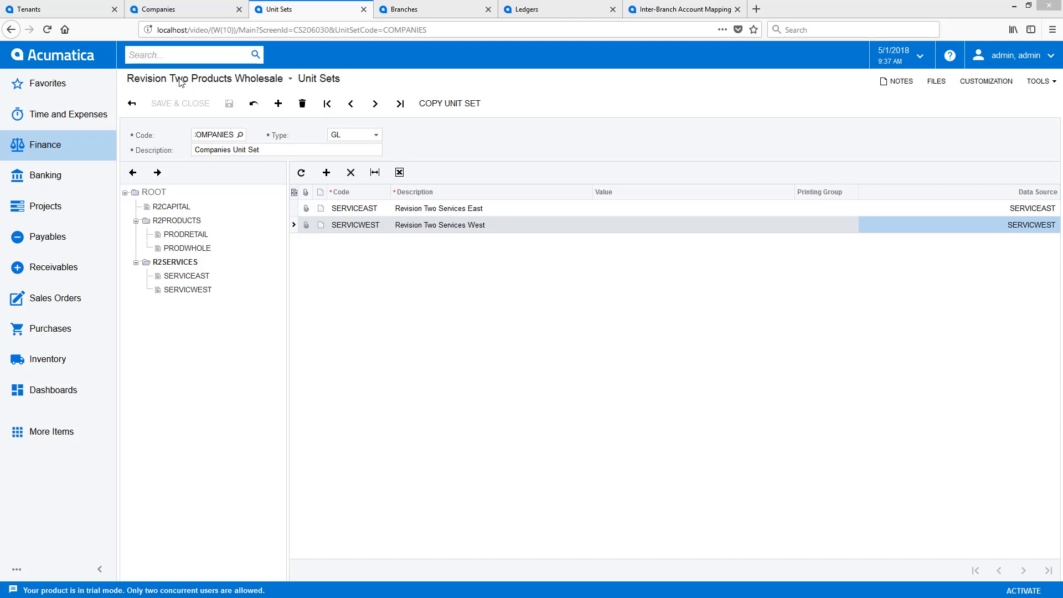
# Find and open Bills and Adjustments separately, and switch the current branch to Revision Two Services East.
pyautogui.click(161, 56)
pyautogui.write('bills and')
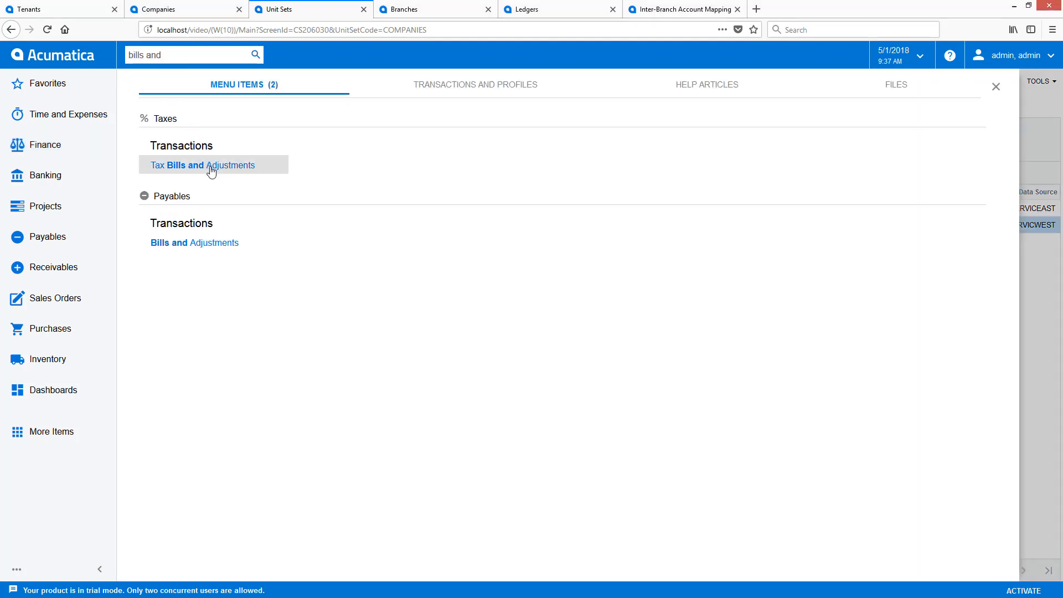
pyautogui.rightClick(201, 248)
pyautogui.click(210, 262)
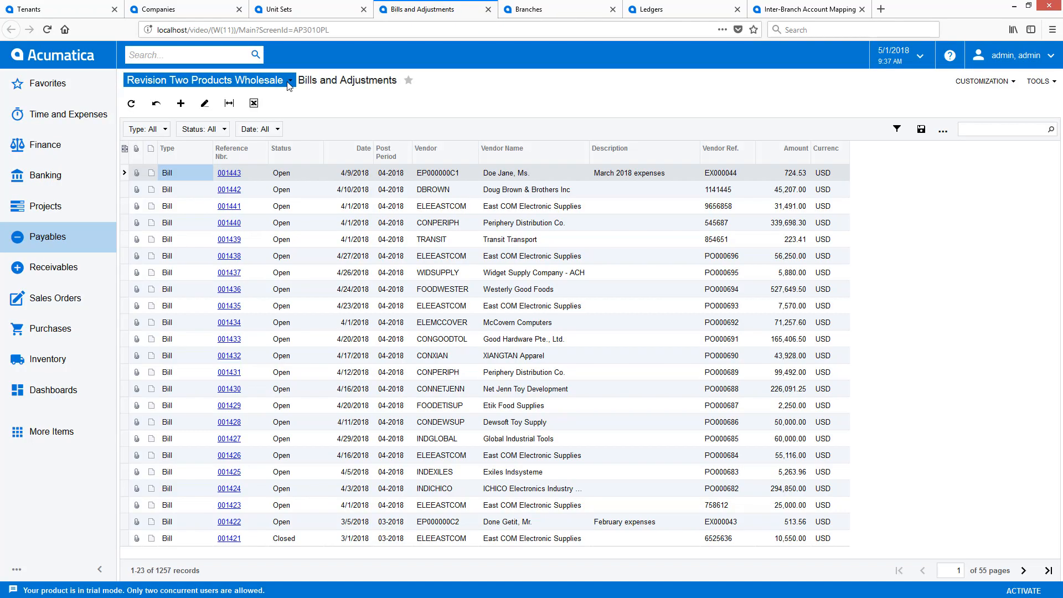
pyautogui.click(291, 82)
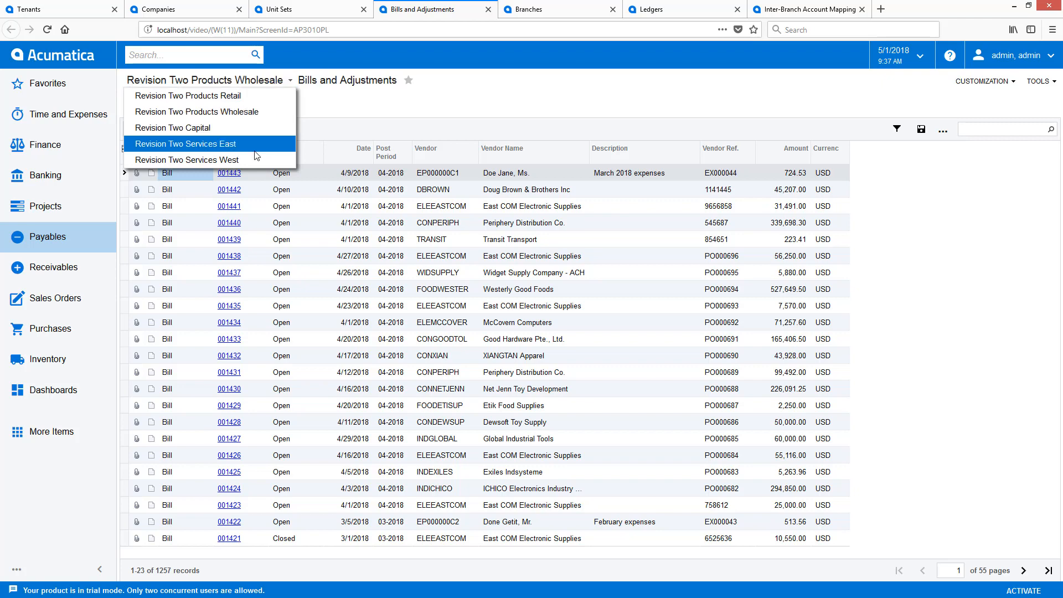
pyautogui.click(185, 143)
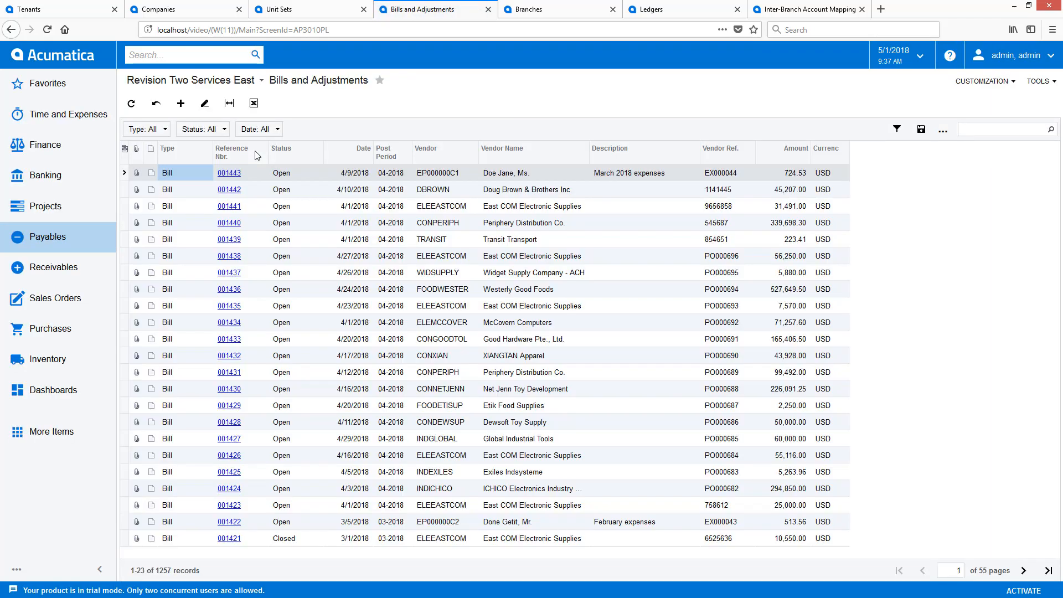
# Create a new bill for vendor AAVENDOR with vendor reference adsfa and description Inter-company bill.
pyautogui.click(185, 105)
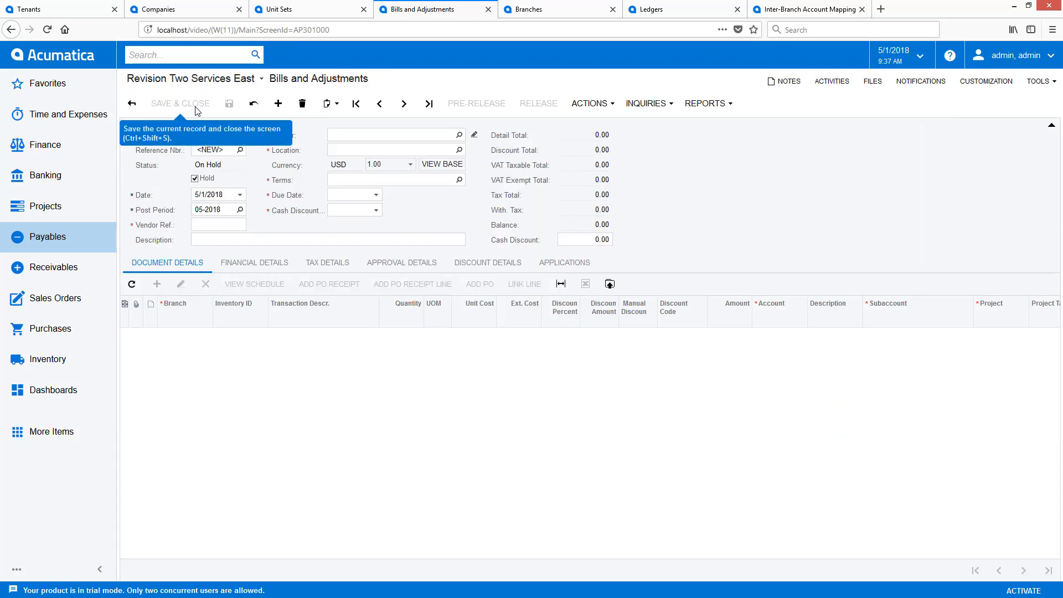
pyautogui.click(357, 134)
pyautogui.write('aa')
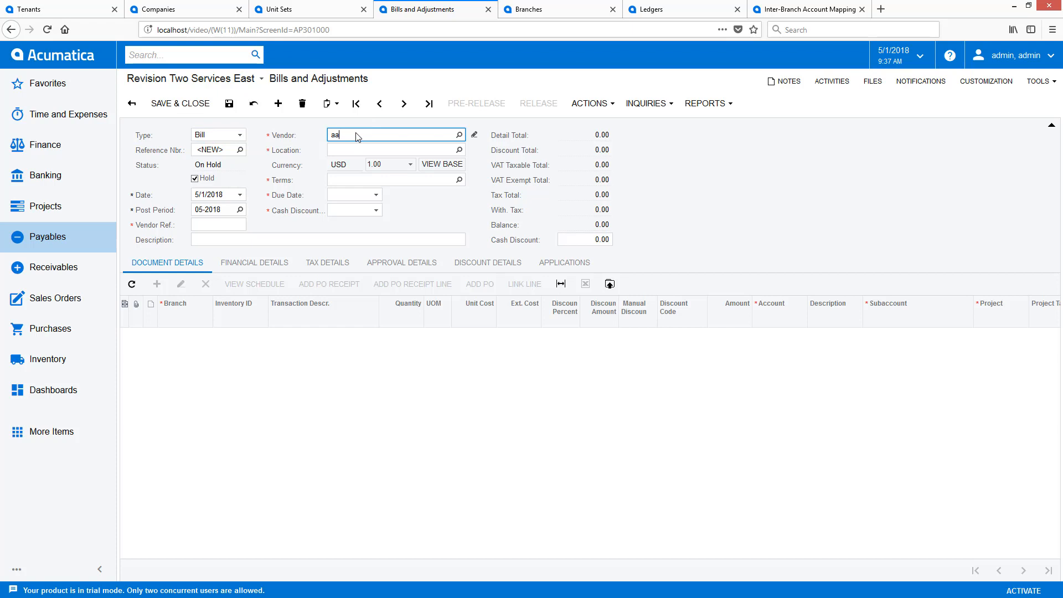
pyautogui.click(364, 149)
pyautogui.click(227, 227)
pyautogui.write('adsfa')
pyautogui.click(231, 240)
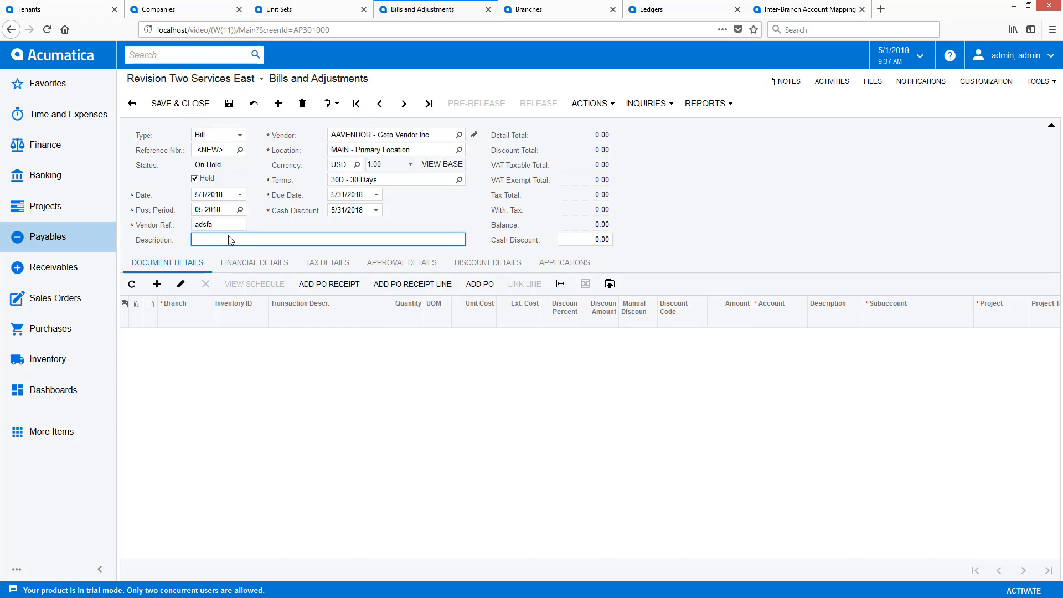
pyautogui.write('Inter-company bill')
# Add a bill line for branch SERVICWEST with transaction description non balancing and extended cost 10.00.
pyautogui.click(156, 284)
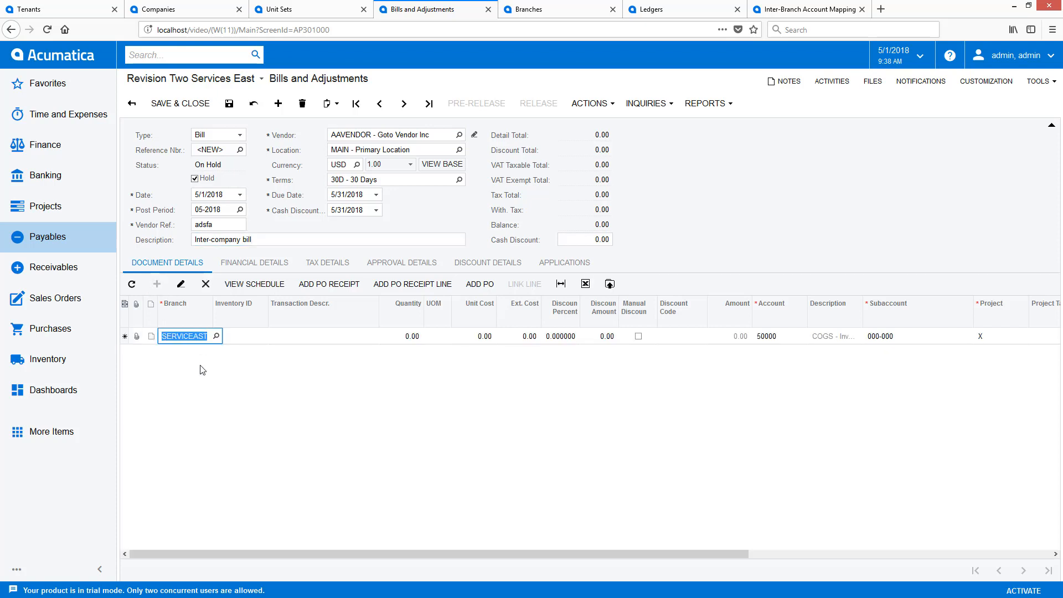
pyautogui.press('BackSpace')
pyautogui.click(215, 336)
pyautogui.click(197, 486)
pyautogui.doubleClick(197, 486)
pyautogui.press('Tab')
pyautogui.write('non balancing')
pyautogui.press('Tab')
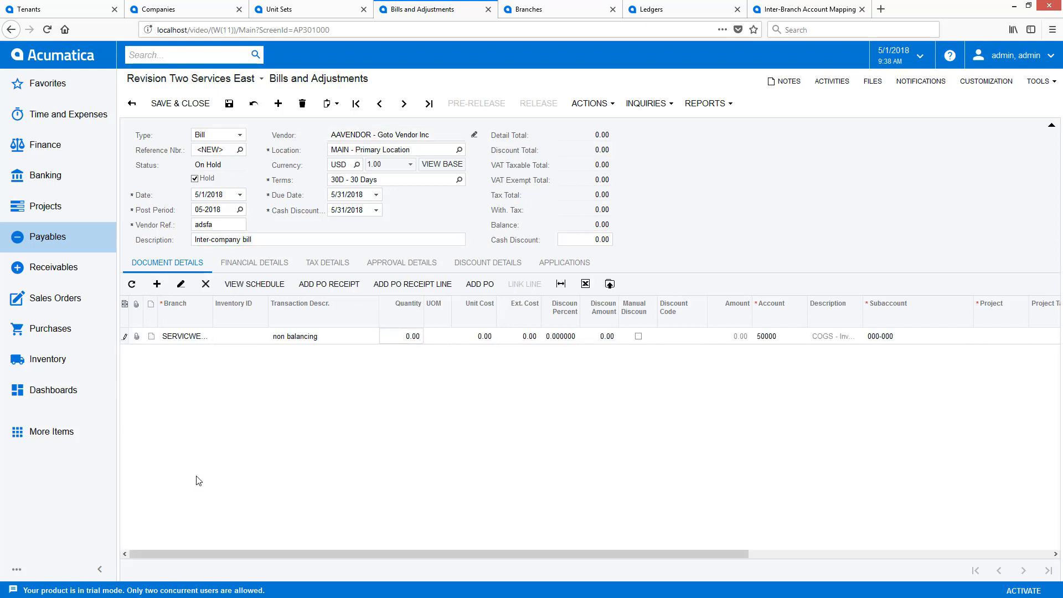
pyautogui.press('Tab')
pyautogui.press('Tab')
pyautogui.press('Return')
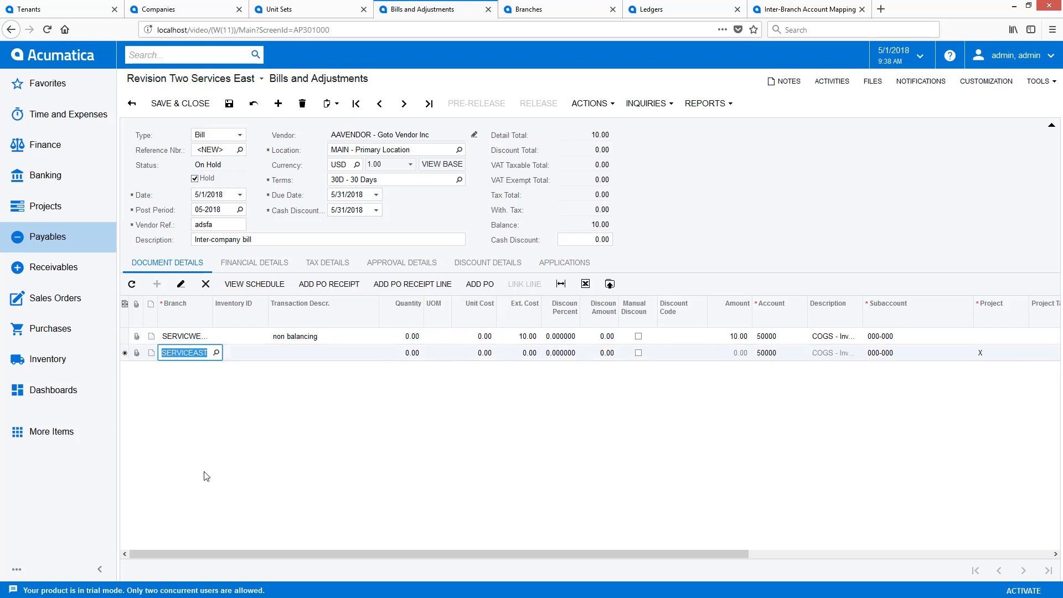
# Fill in a second bill line for branch PRODWHOLE with description balancing required and extended cost 20.00.
pyautogui.click(215, 352)
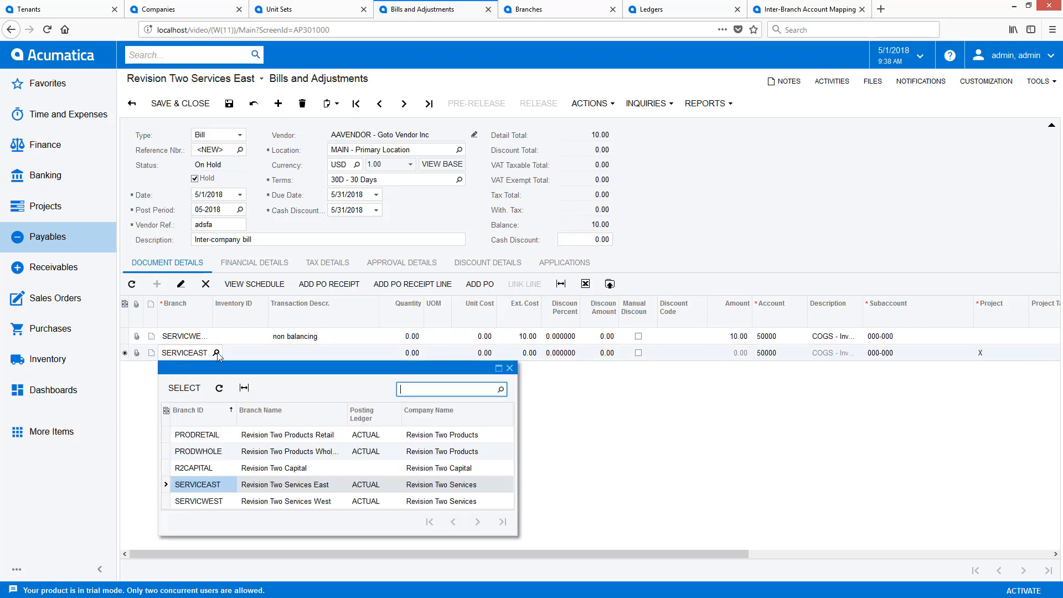
pyautogui.doubleClick(199, 449)
pyautogui.press('Tab')
pyautogui.write('balancing required')
pyautogui.press('Tab')
pyautogui.press('Tab')
pyautogui.press('Tab')
pyautogui.press('Tab')
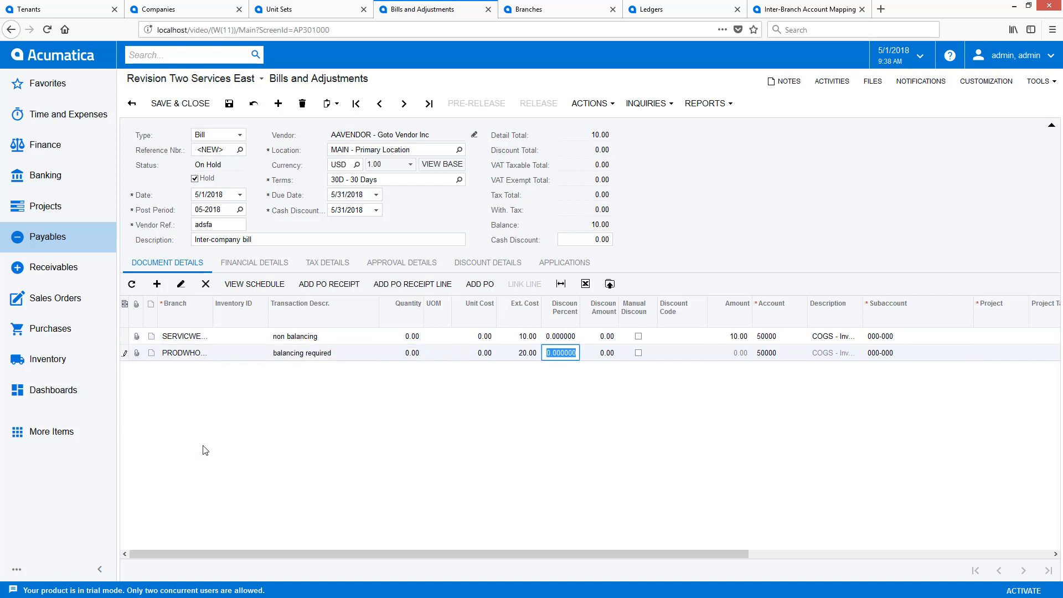
# Save the inter-company bill, take it off hold and release it.
pyautogui.click(228, 104)
pyautogui.click(195, 178)
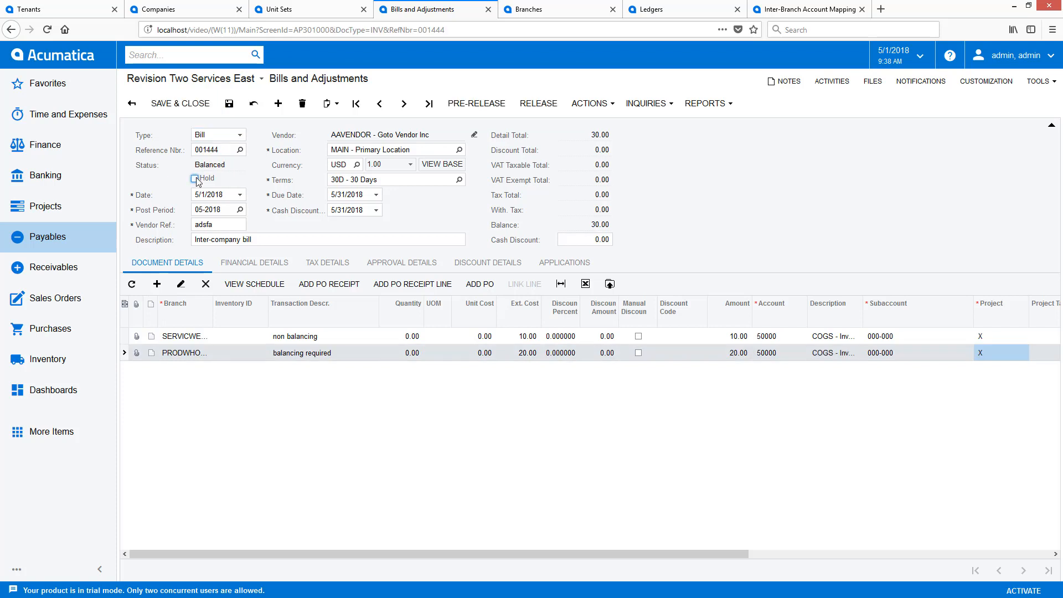
pyautogui.click(538, 104)
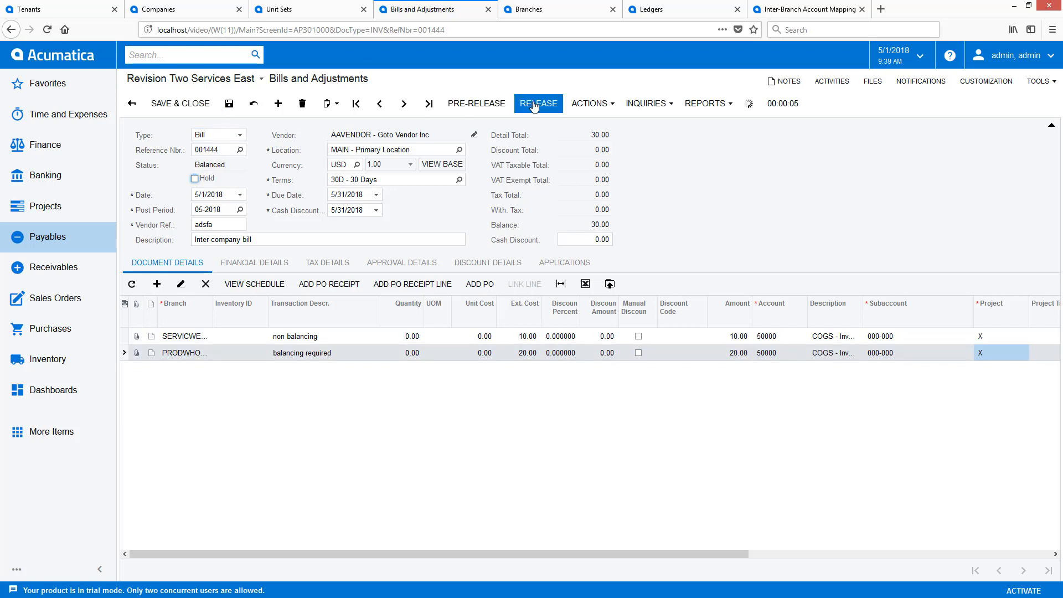
# Open the GL batch linked in the released bill's financial details.
pyautogui.click(254, 278)
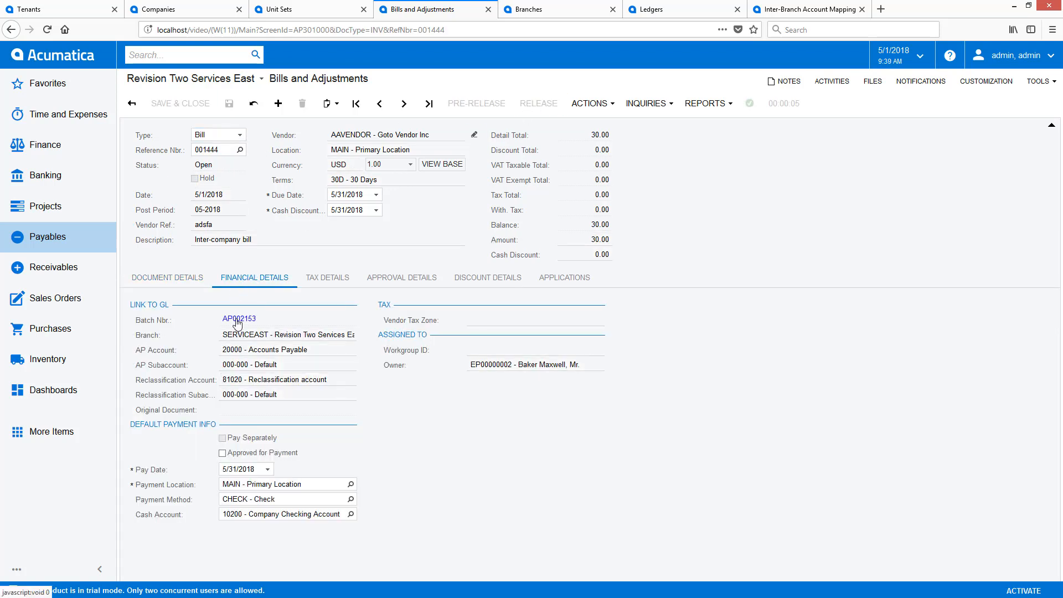
pyautogui.click(235, 318)
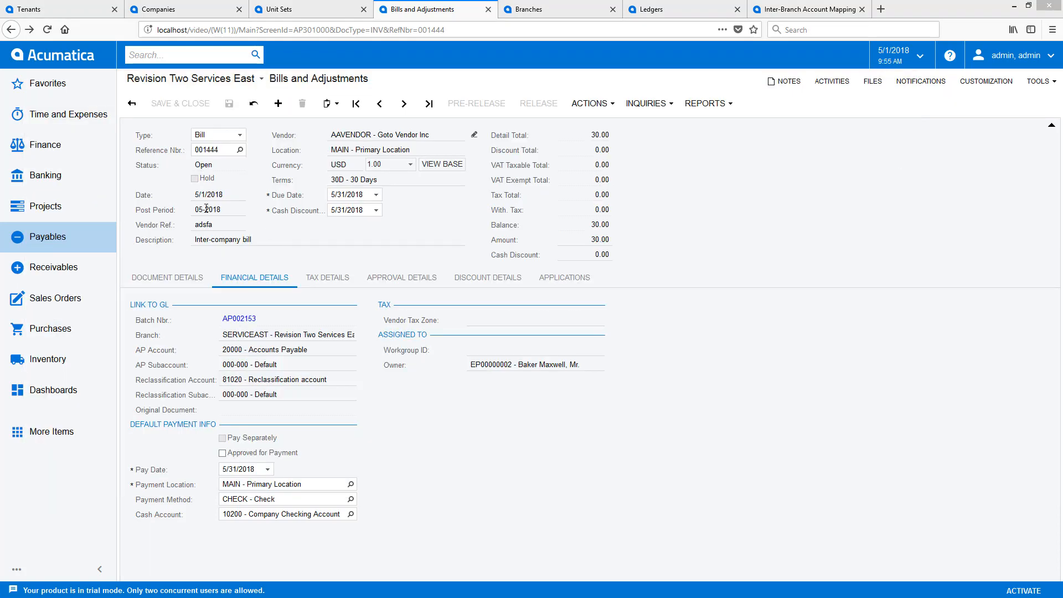
# Open the Profit and Loss report definition DPL, set its unit set to COMPANIES and save it.
pyautogui.click(45, 145)
pyautogui.click(852, 339)
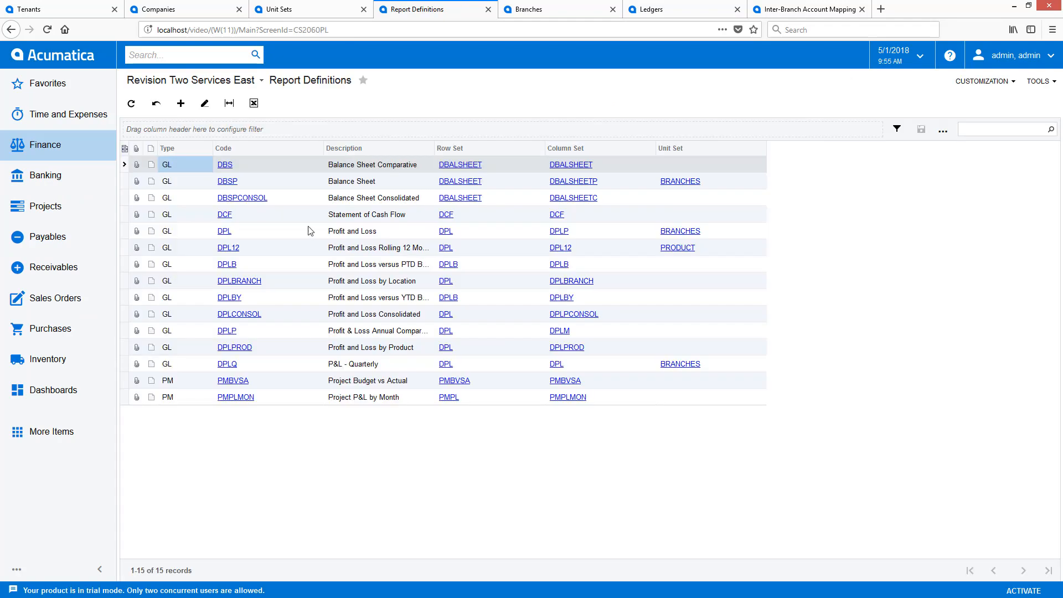
pyautogui.click(223, 231)
pyautogui.click(295, 224)
pyautogui.doubleClick(230, 314)
pyautogui.click(229, 103)
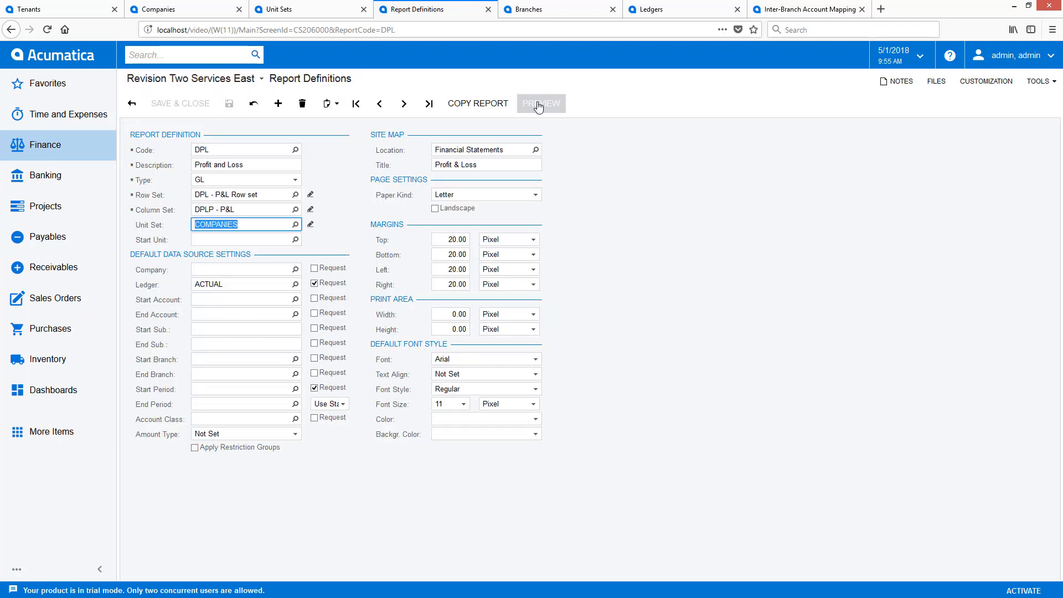
# Preview the Profit & Loss report with its groups, view the Revision Two Services West unit, and close the preview.
pyautogui.click(541, 104)
pyautogui.click(218, 129)
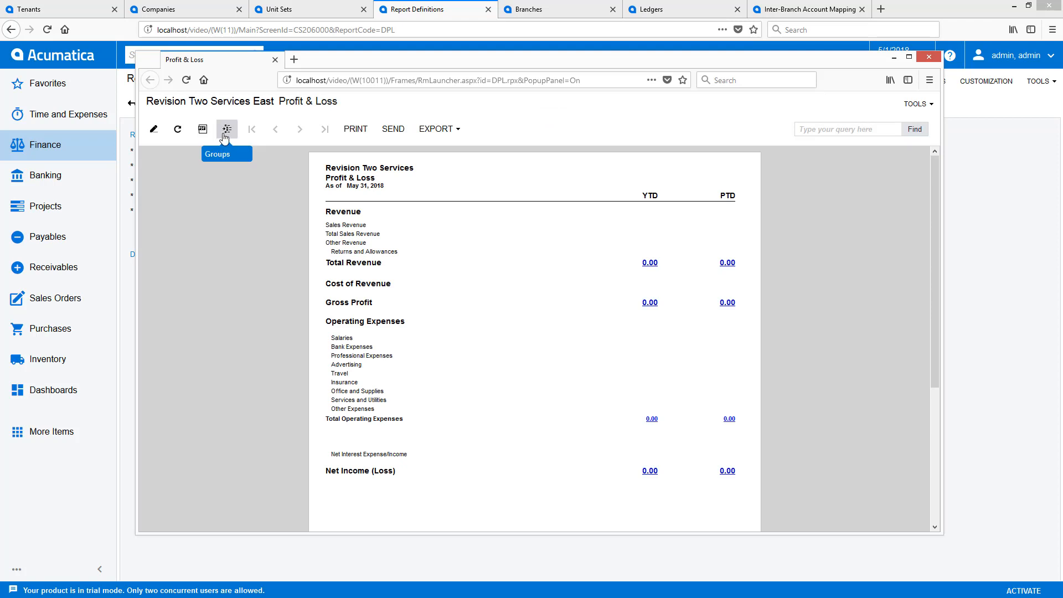
pyautogui.click(227, 128)
pyautogui.click(223, 254)
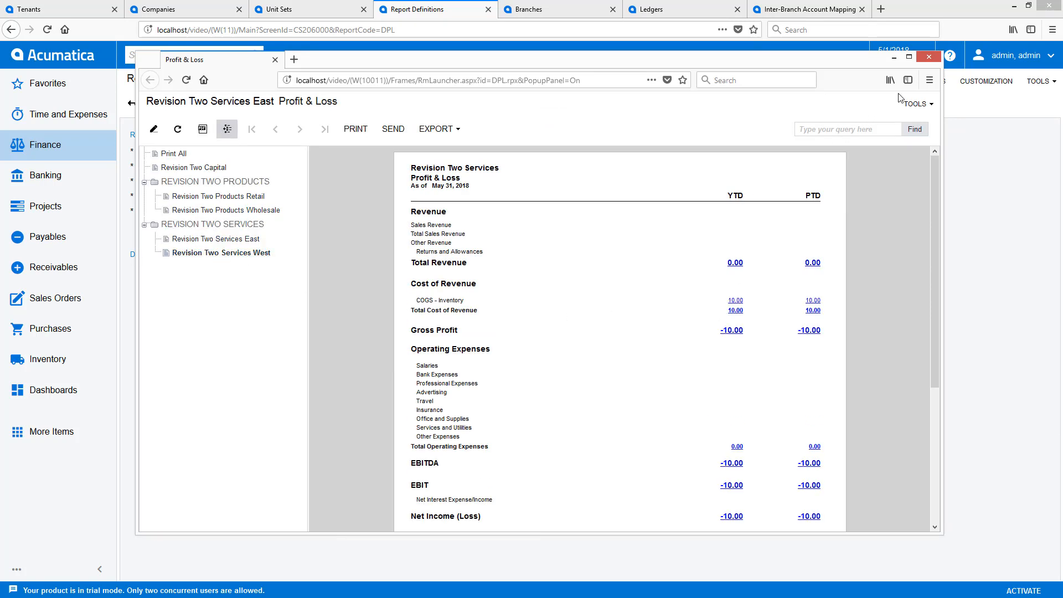
pyautogui.click(928, 57)
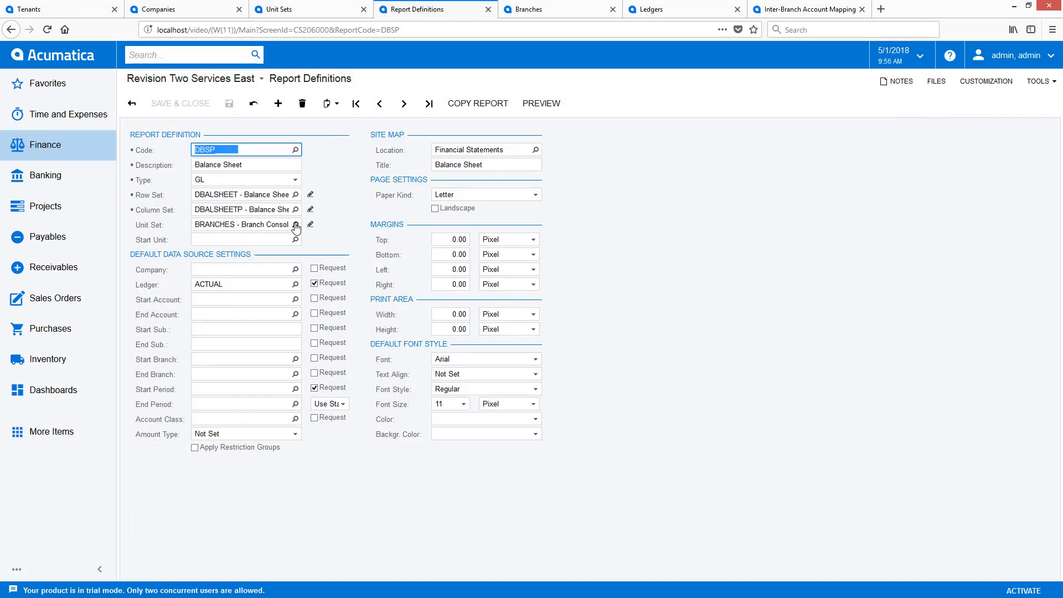
# Set the unit set of the Balance Sheet report definition DBSP to COMPANIES and save it.
pyautogui.click(296, 225)
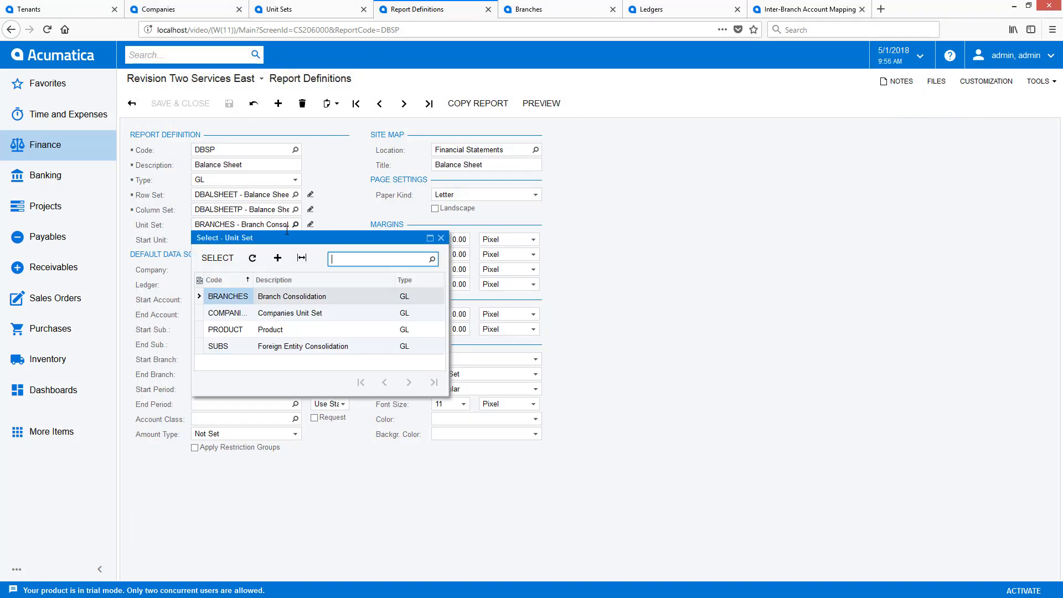
pyautogui.doubleClick(237, 314)
pyautogui.click(229, 104)
# Preview and run the Balance Sheet report with its groups, and view the Revision Two Services East unit.
pyautogui.click(541, 104)
pyautogui.click(173, 137)
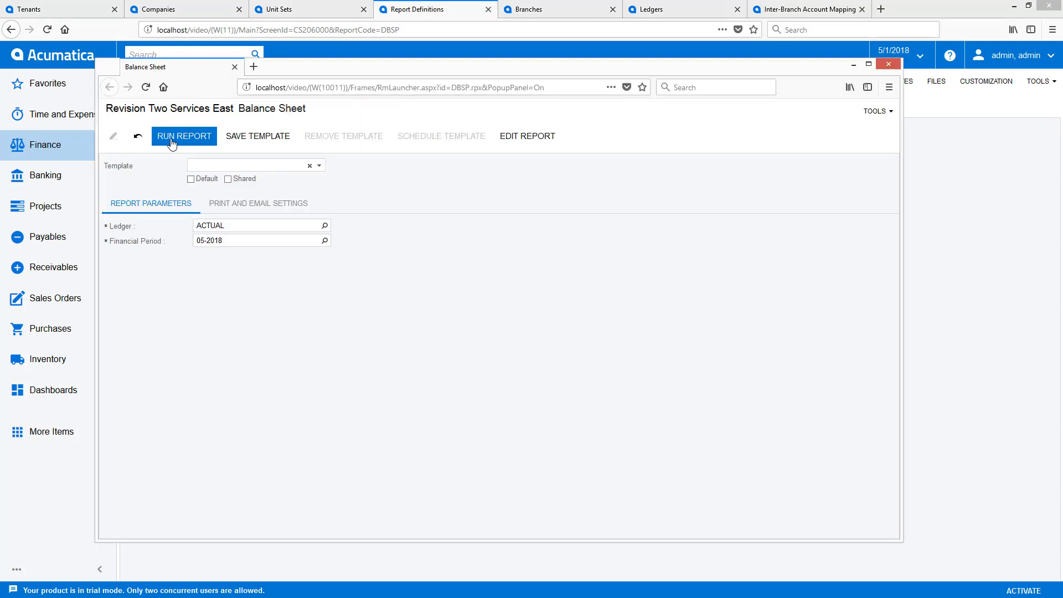
pyautogui.click(187, 136)
pyautogui.click(181, 246)
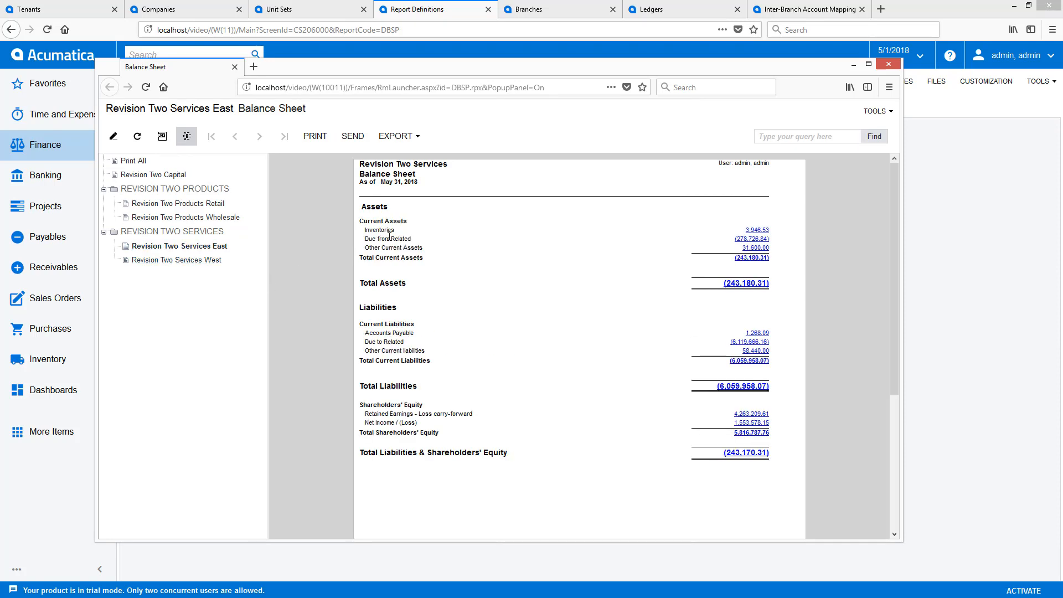
# Drill down from the Due from Related amount to its general ledger details, and open the account details for subaccount 000-000.
pyautogui.click(750, 239)
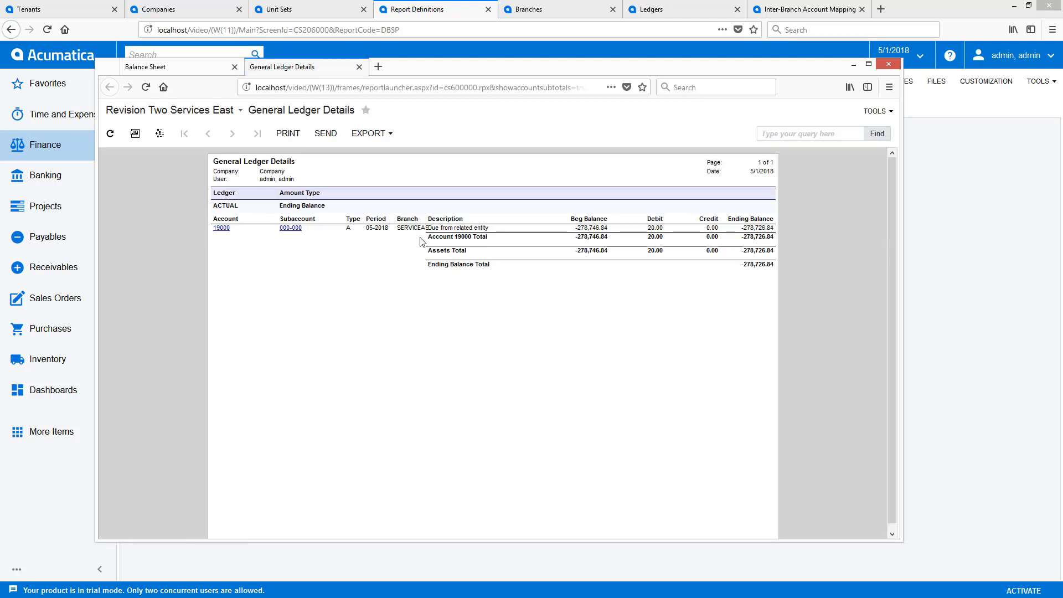
pyautogui.click(295, 232)
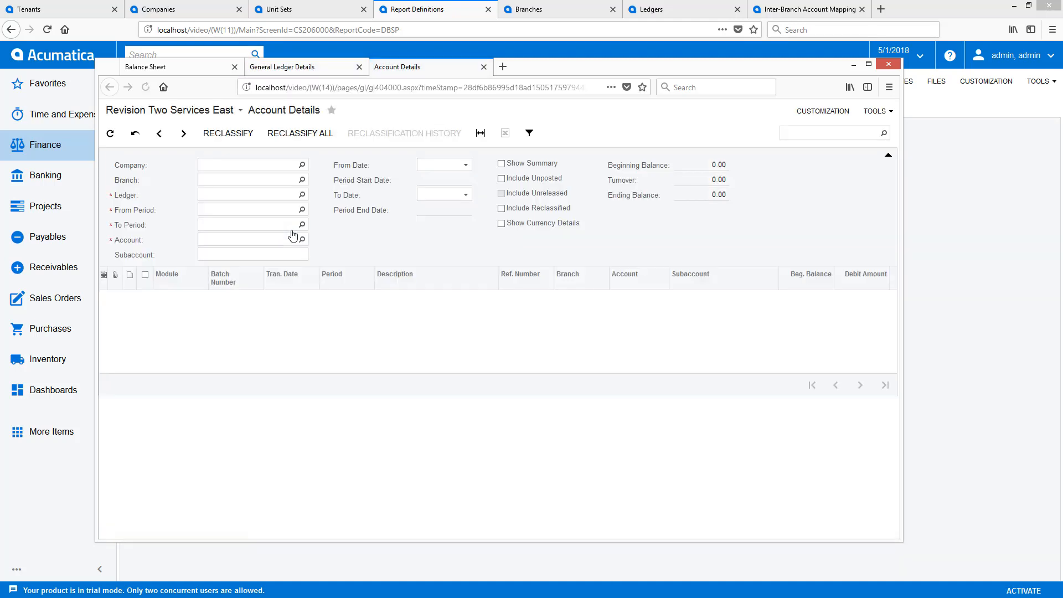